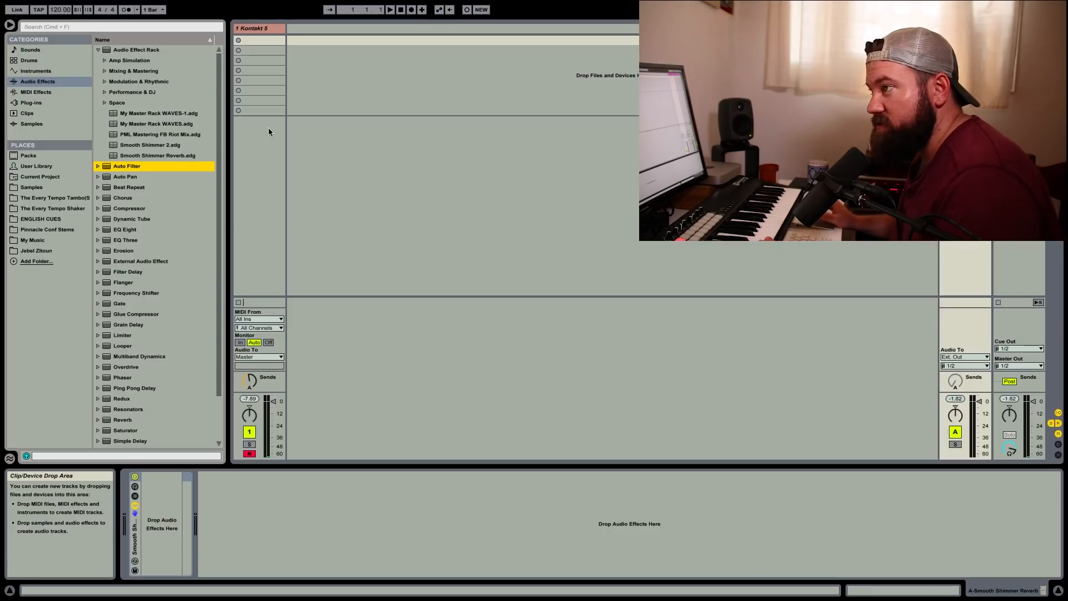
- Look through the list of built-in audio effects from the Audio Effect Rack presets down to Vocoder
scroll(158, 198, "down", 3)
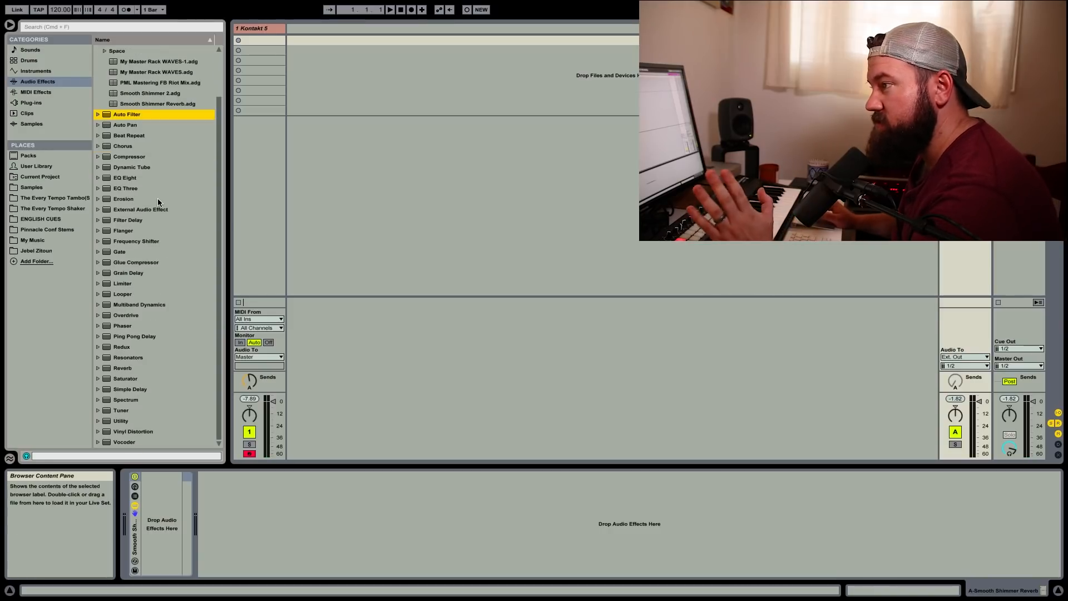
scroll(158, 198, "up", 3)
scroll(158, 198, "down", 3)
scroll(158, 198, "up", 3)
scroll(158, 199, "down", 3)
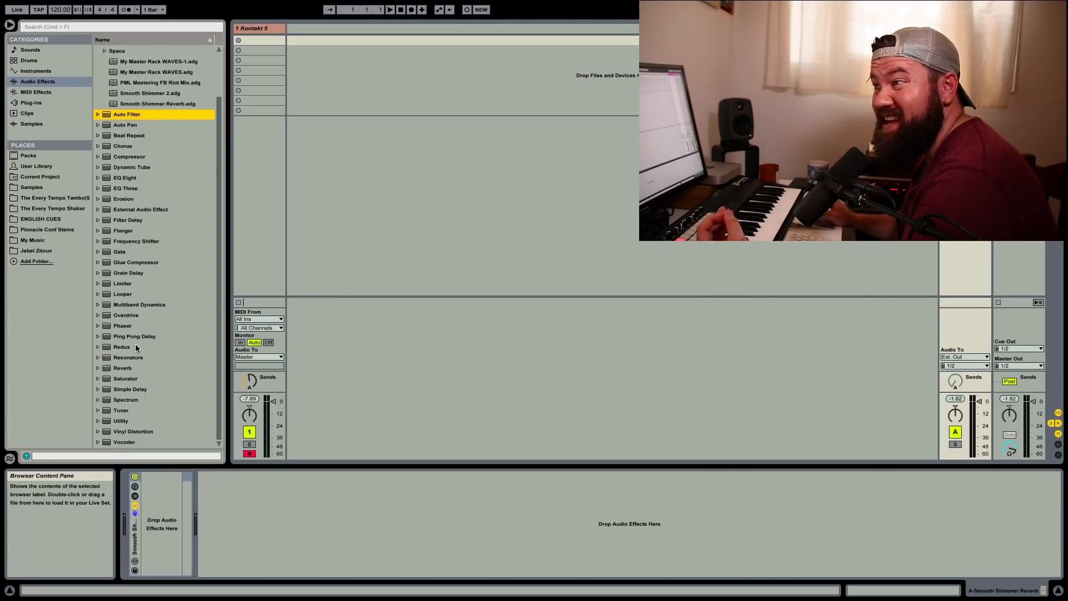
scroll(135, 344, "up", 3)
scroll(135, 344, "down", 3)
scroll(135, 344, "up", 3)
scroll(135, 344, "down", 3)
scroll(135, 343, "up", 3)
scroll(135, 344, "down", 3)
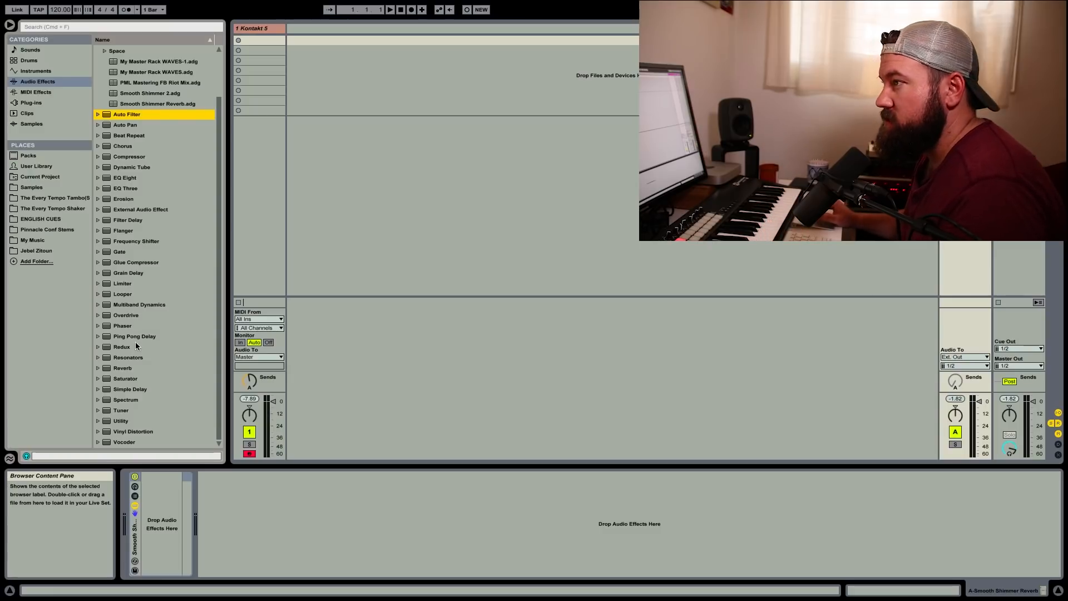
- Collapse the Audio Effect Rack presets and delete the existing Smooth Shimmer rack from return track A
scroll(162, 199, "up", 3)
left_click(116, 51)
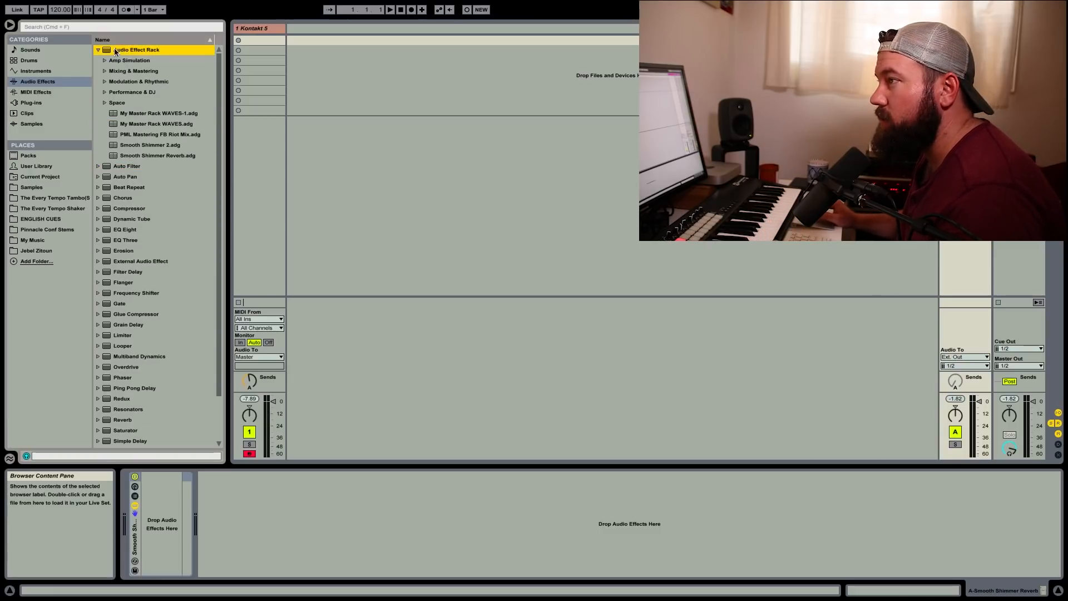
left_click(98, 51)
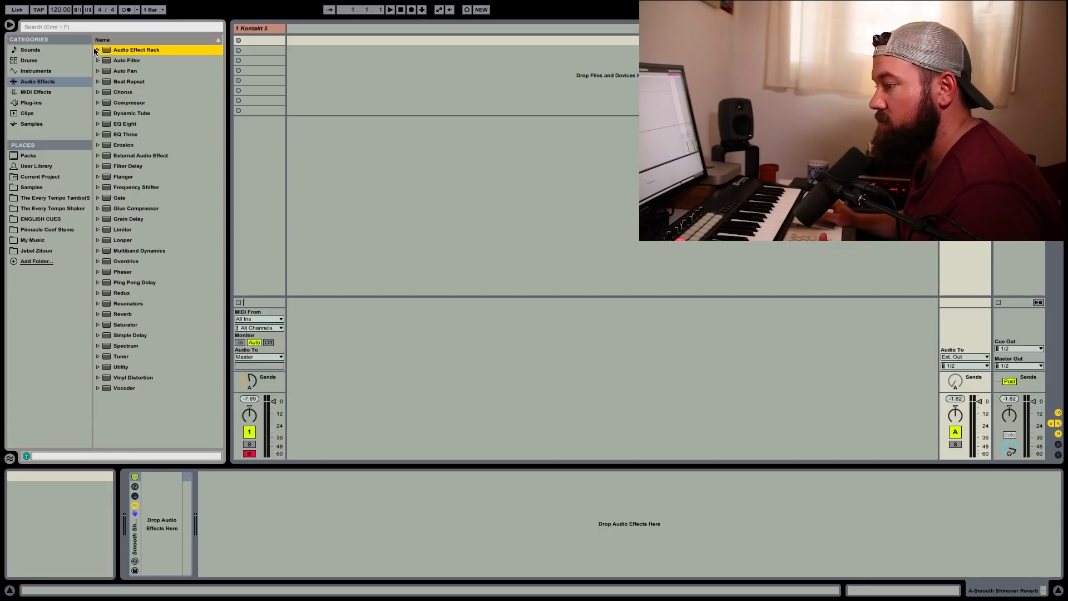
left_click(131, 542)
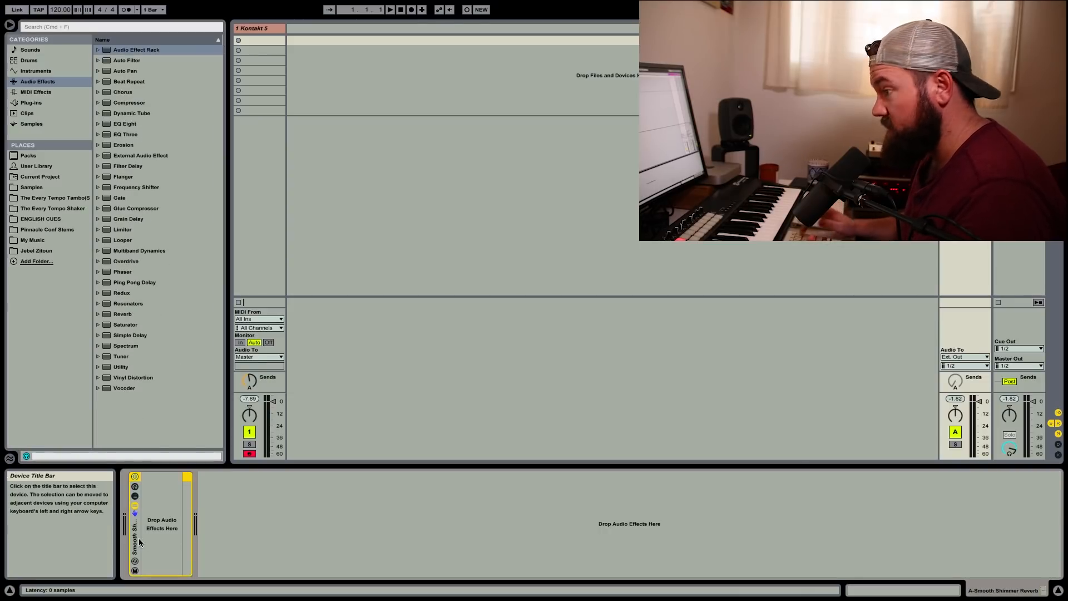
key("Delete")
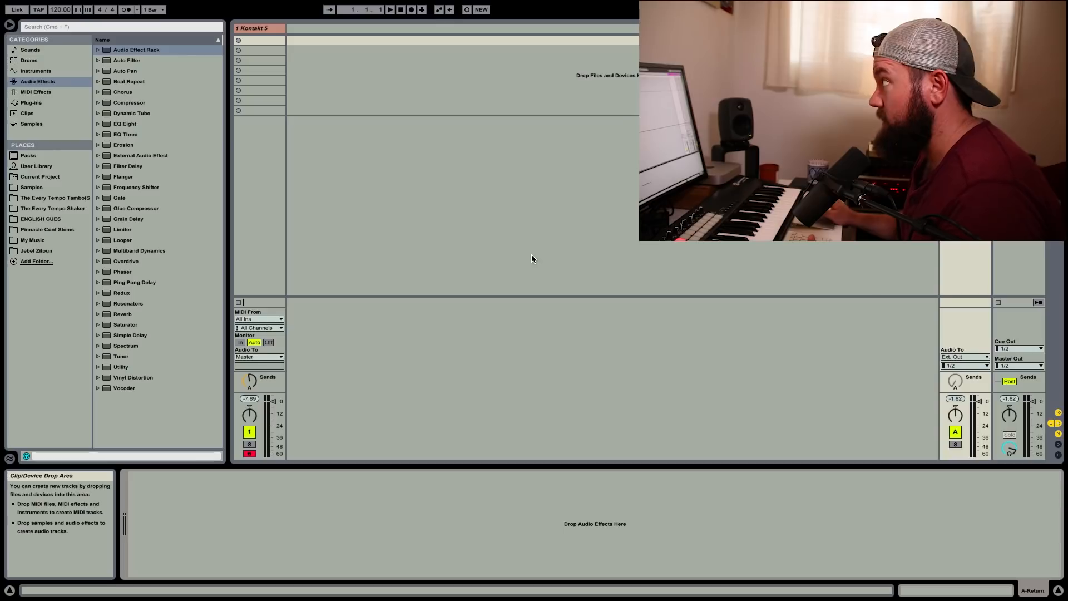
- Add an empty Audio Effect Rack to return track A
left_click(256, 31)
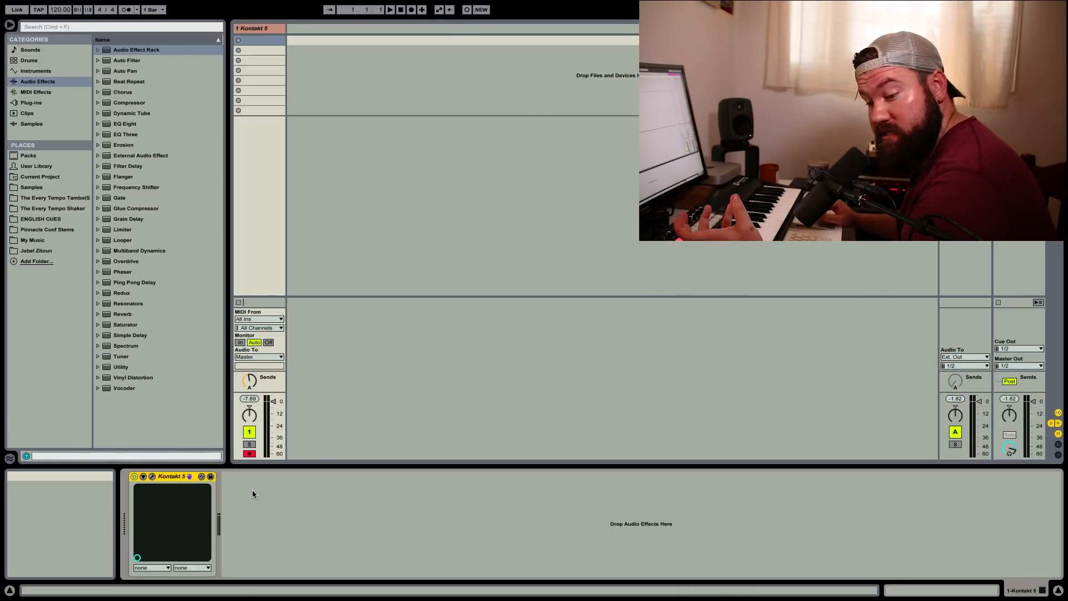
left_click(965, 29)
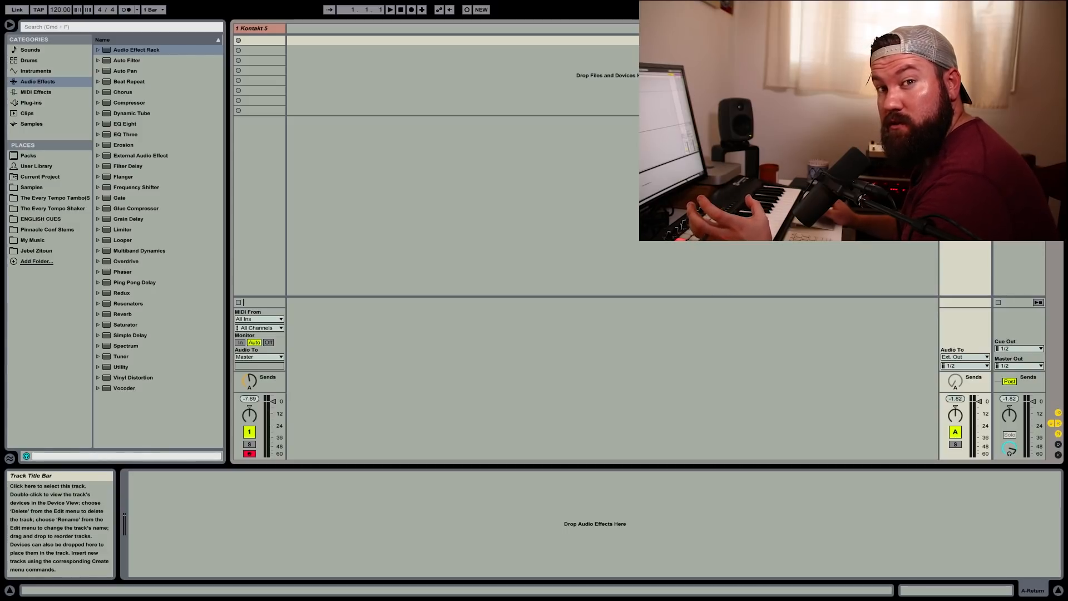
mouse_move(941, 1)
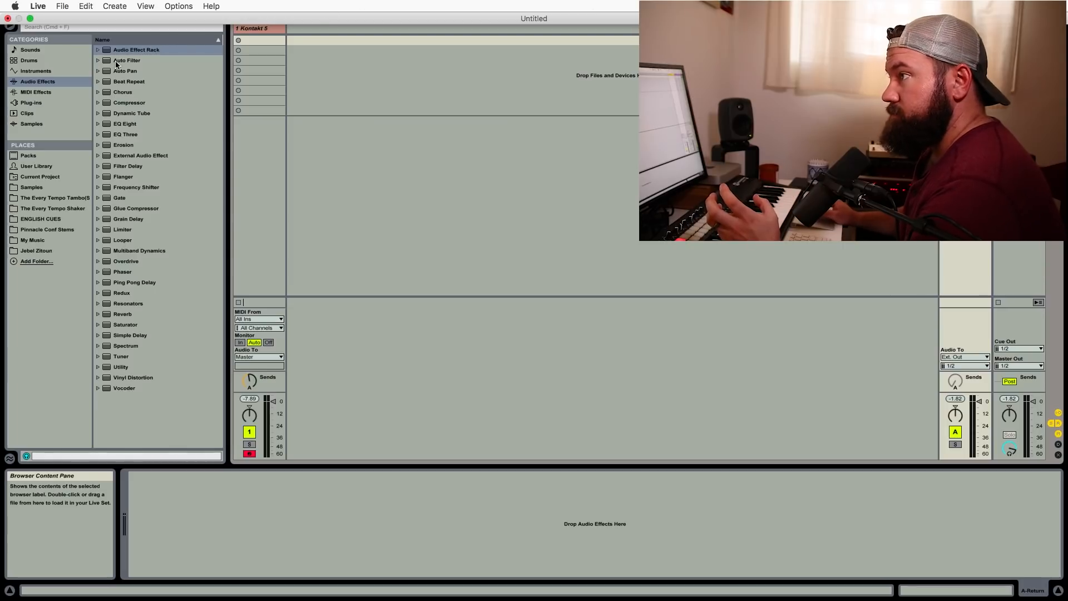
left_click_drag(127, 54, 172, 559)
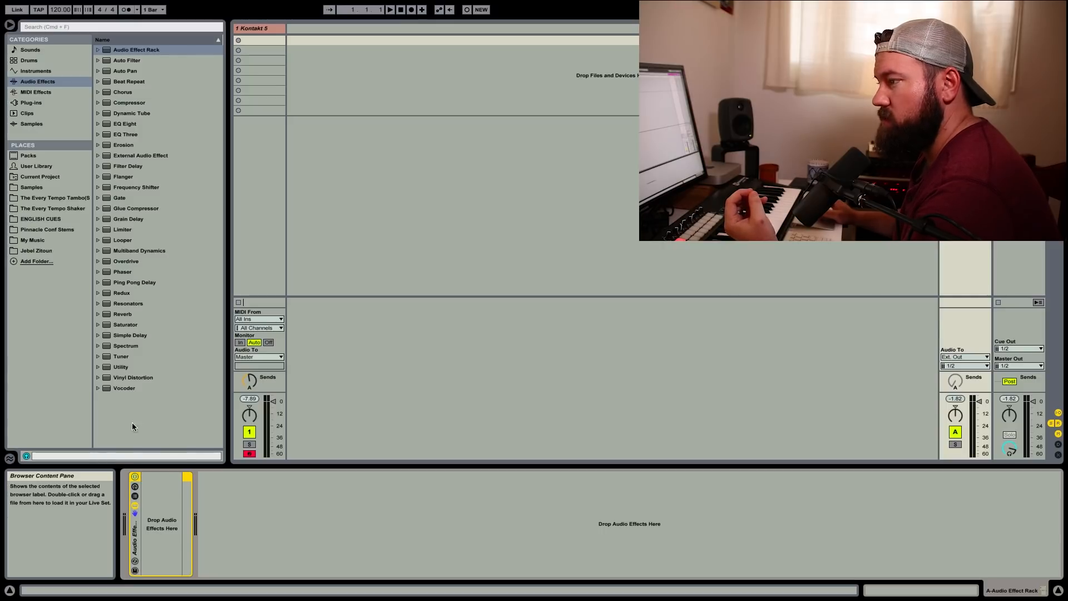
- Load the Vocoder preset Octaves Mod.adv into the empty Audio Effect Rack on return track A
left_click(126, 389)
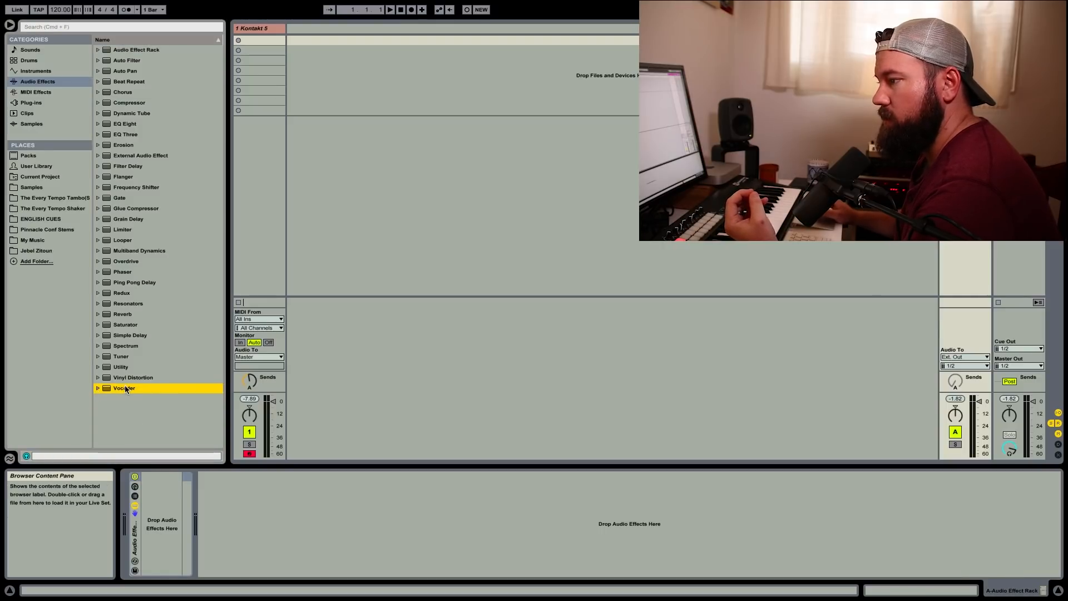
left_click(98, 389)
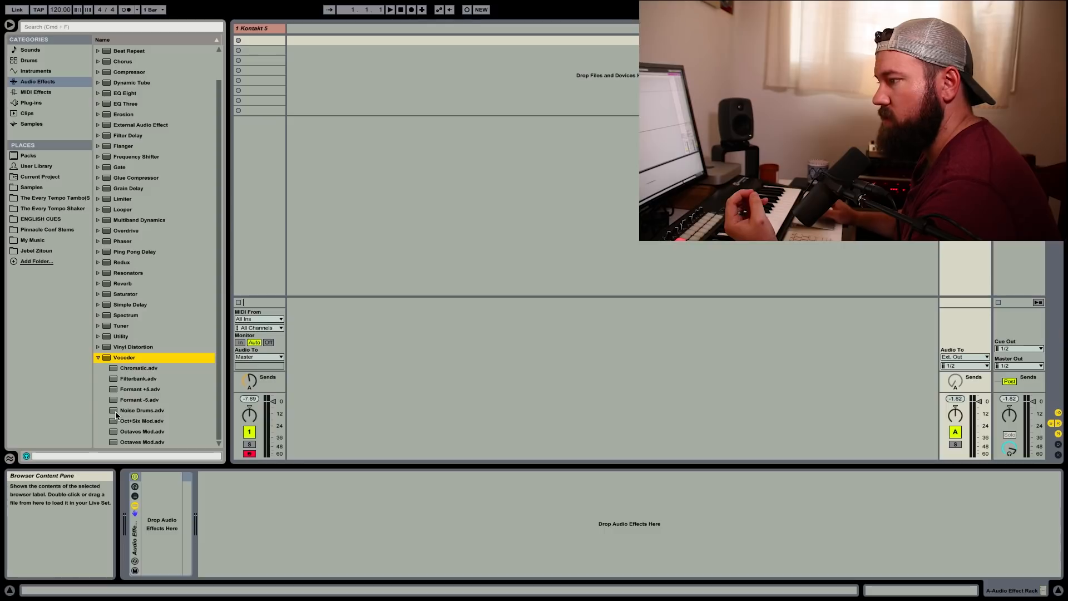
left_click(98, 358)
left_click(97, 388)
left_click(97, 389)
left_click(98, 388)
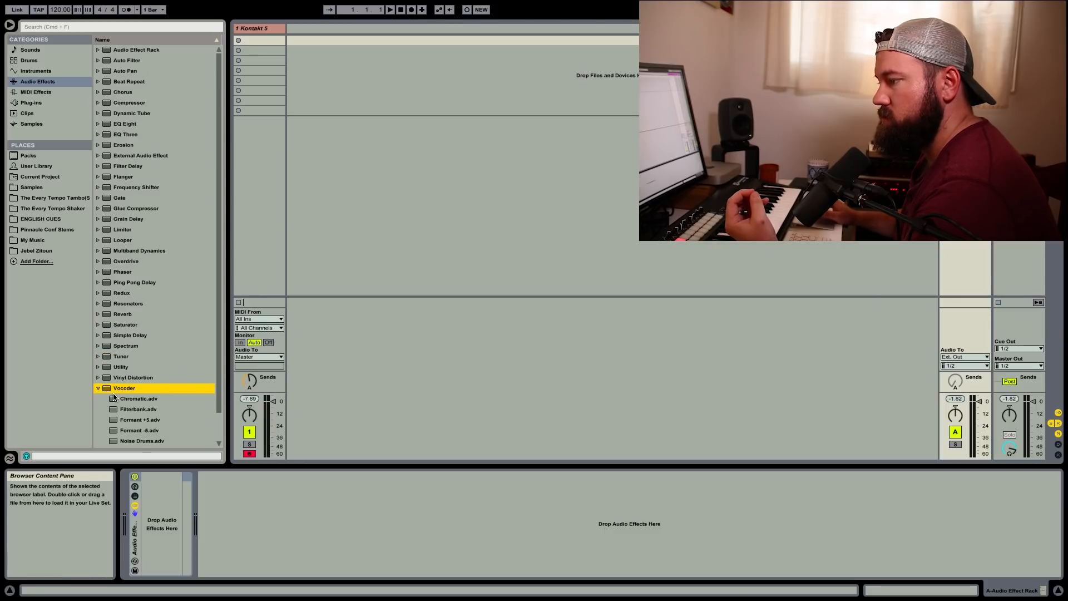
left_click(130, 434)
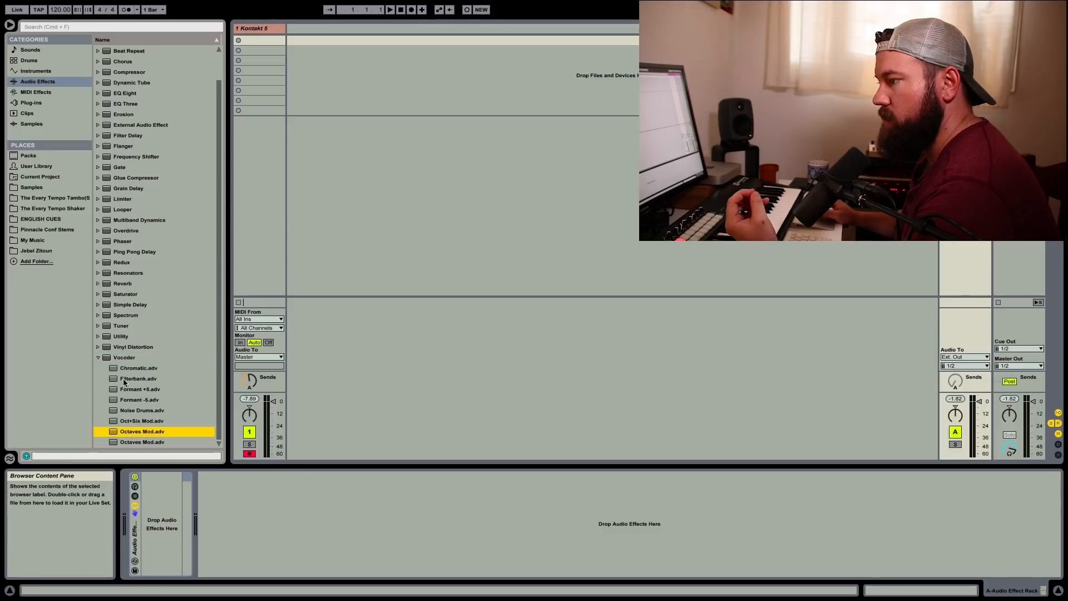
left_click(136, 442)
left_click(139, 434)
left_click_drag(132, 432, 160, 533)
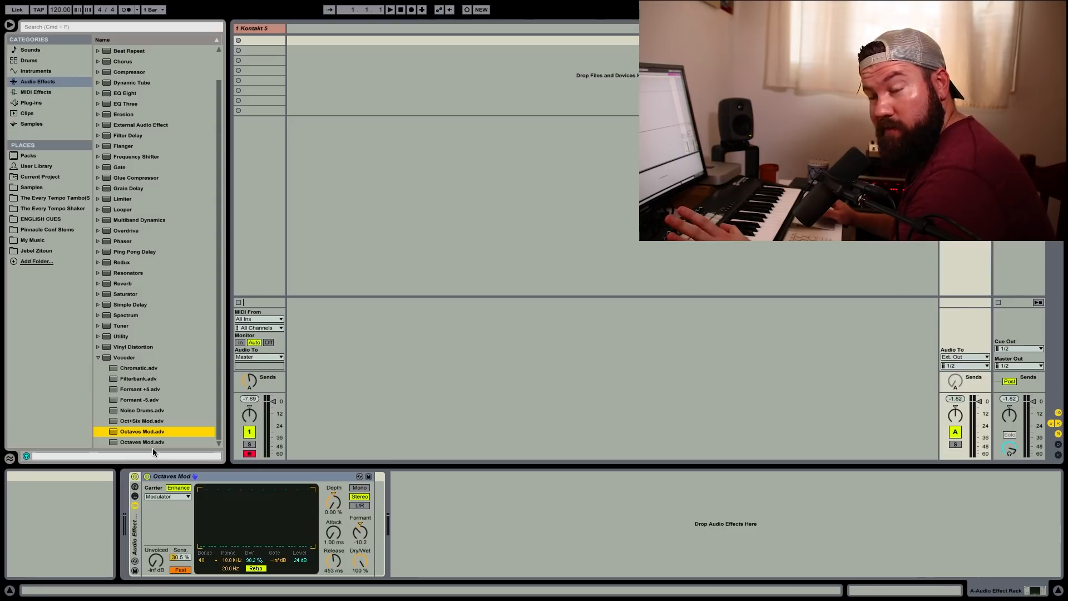
- Add a default Reverb after the Octaves Mod vocoder inside the rack and deactivate the vocoder
left_click(98, 362)
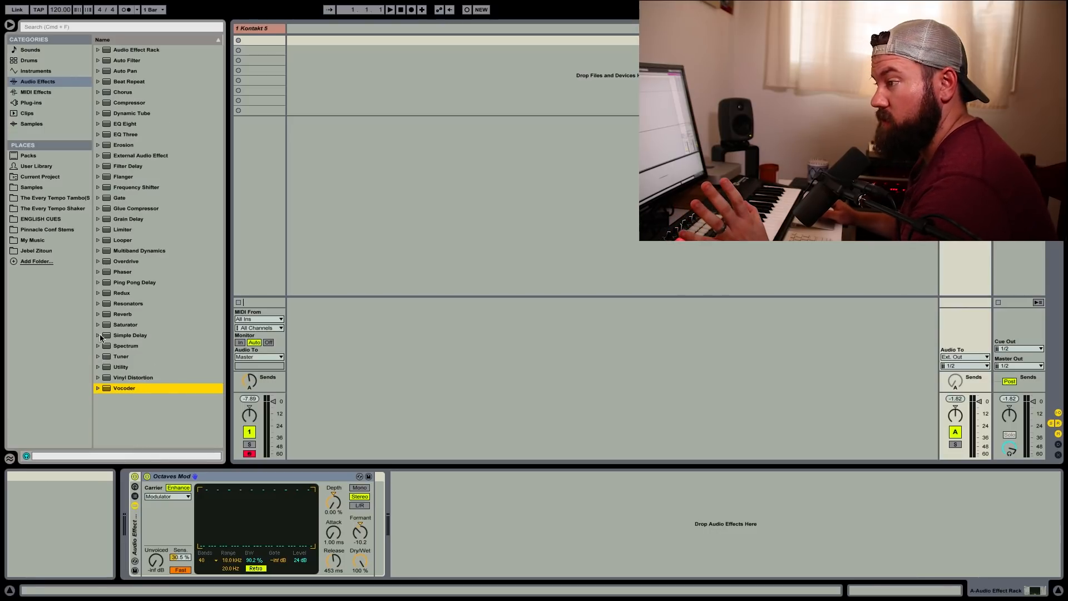
left_click(103, 315)
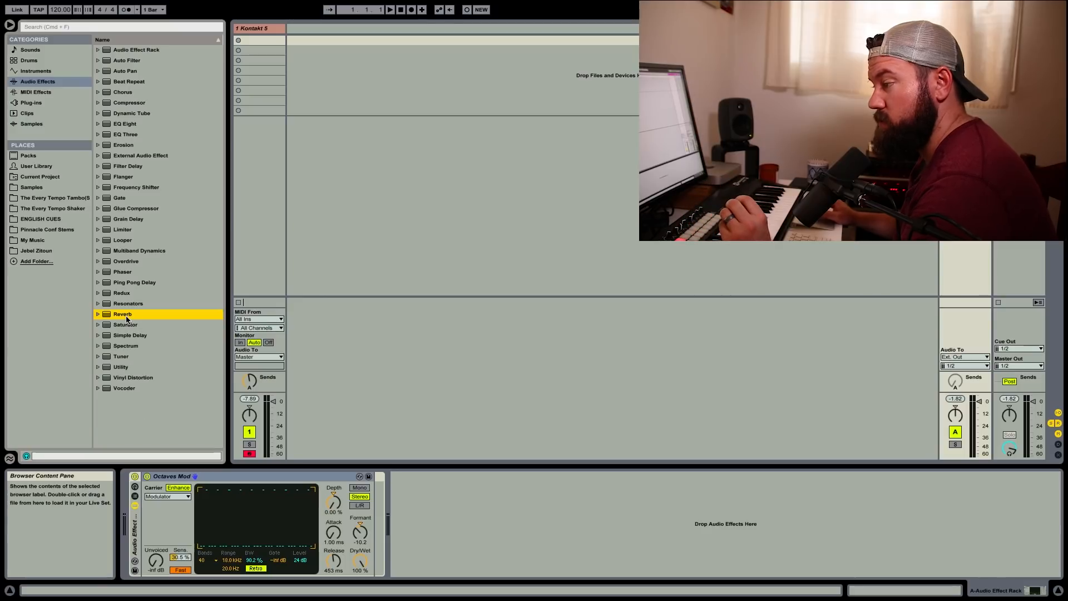
left_click_drag(127, 319, 373, 505)
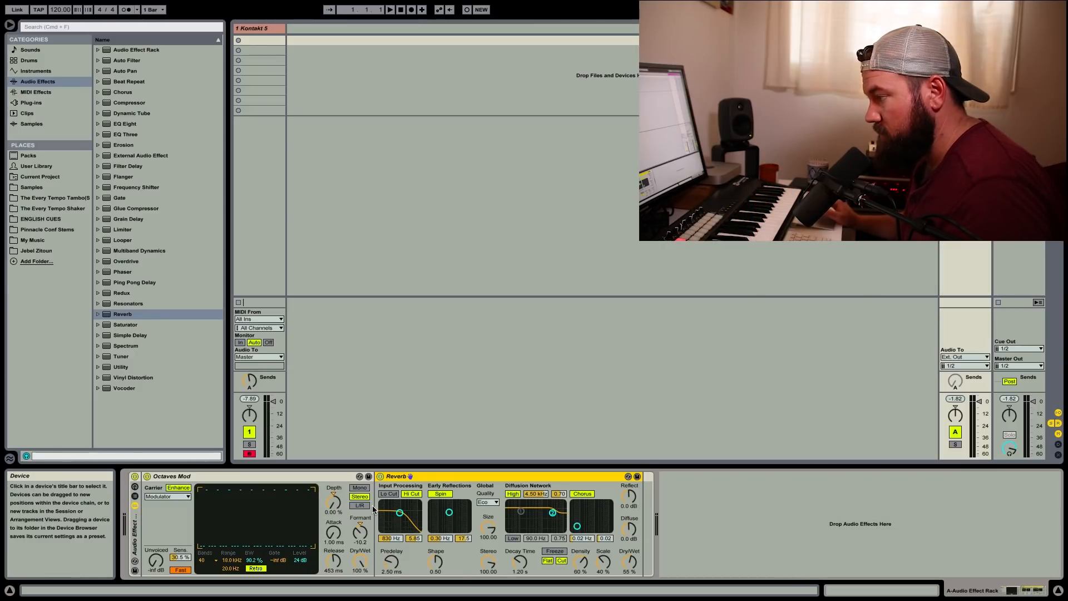
left_click(148, 476)
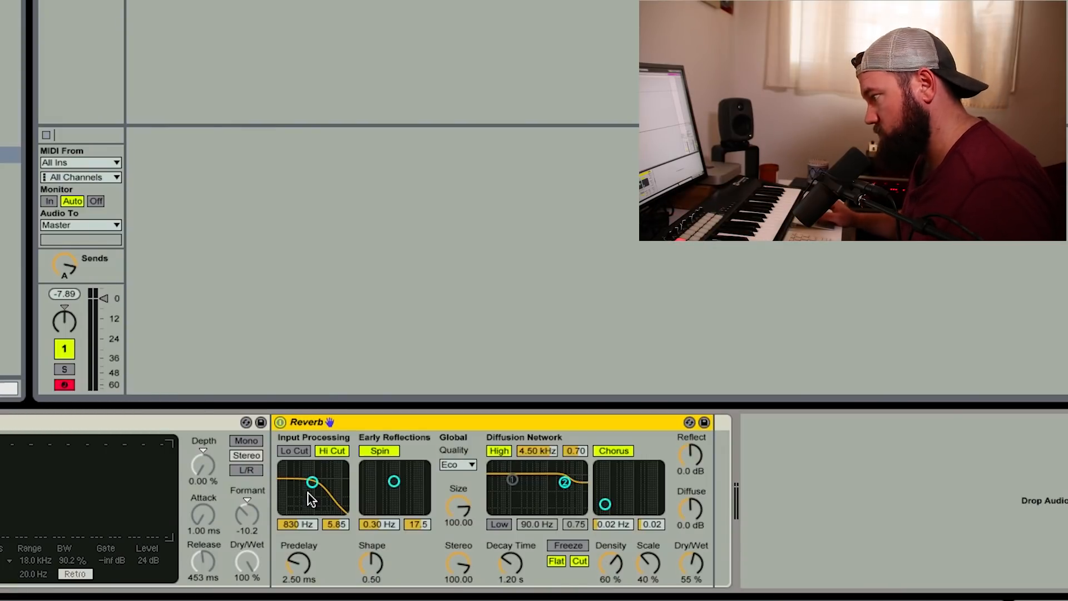
- Set the Reverb's Hi Cut to 12.6 kHz and 6.70, early reflections Spin to 0.10 Hz and 5.26, and Shape to 0.49
left_click_drag(312, 482, 330, 477)
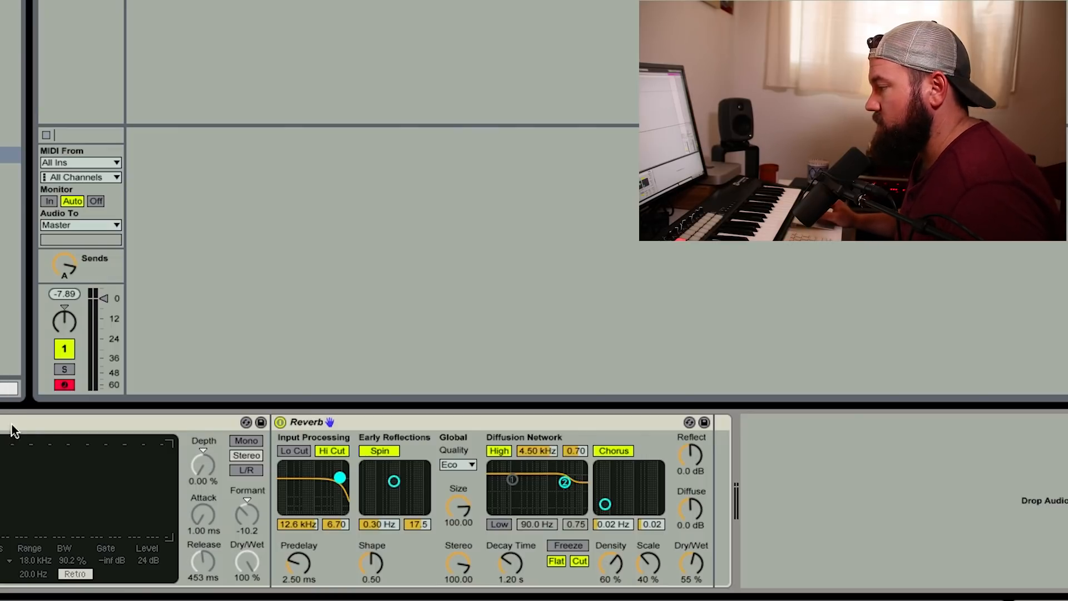
left_click_drag(393, 489, 375, 506)
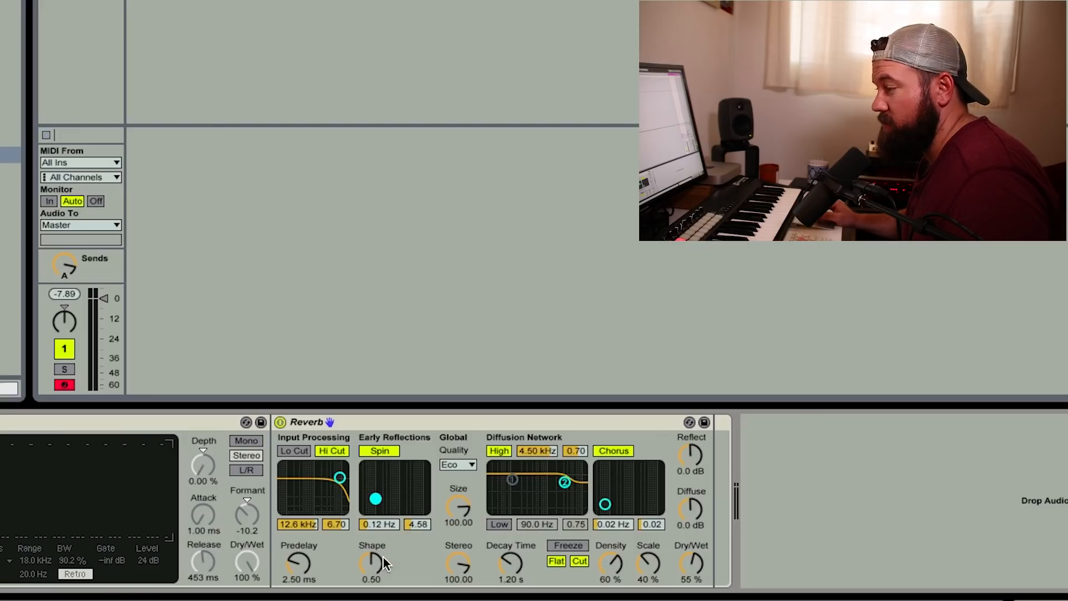
left_click_drag(374, 503, 372, 496)
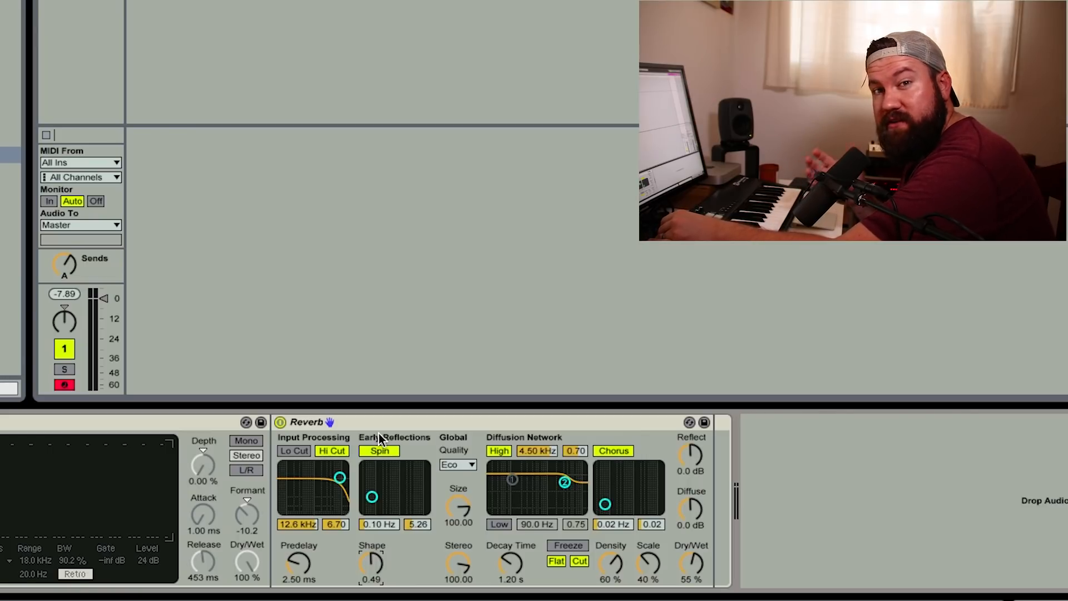
- Set the Reverb's Decay Time to 10.7 s and the High diffusion filter to 5.02 kHz and 0.77, and turn off Chorus
left_click(510, 563)
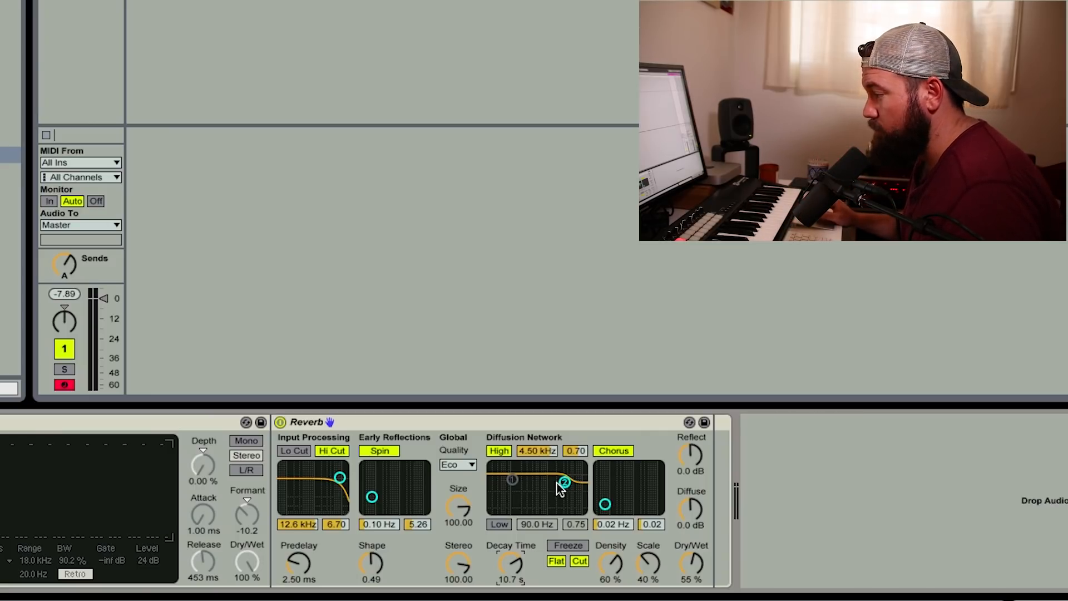
left_click_drag(564, 481, 566, 480)
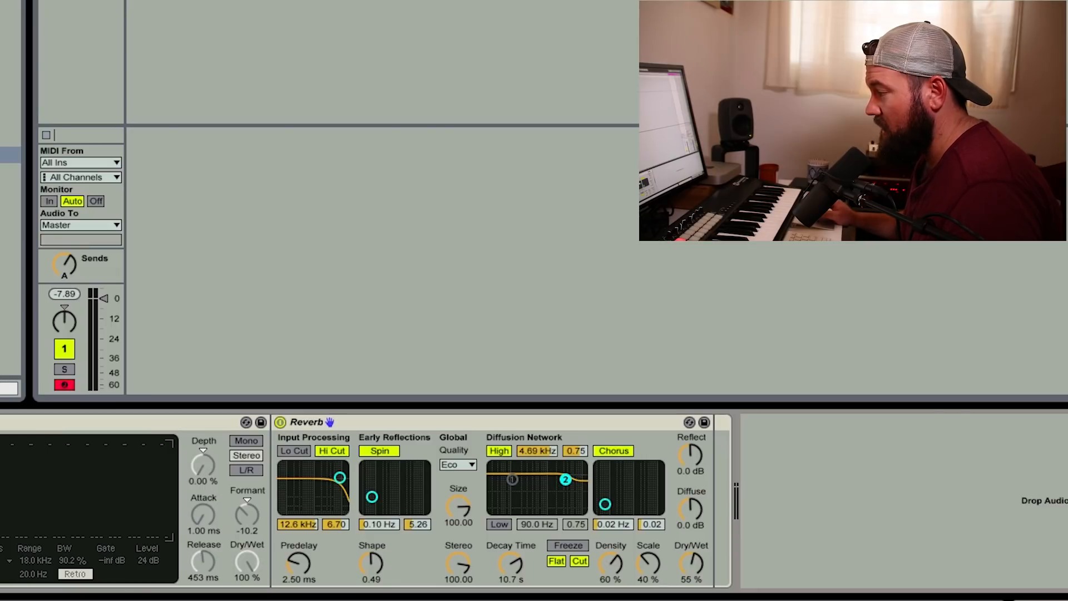
left_click_drag(567, 479, 566, 478)
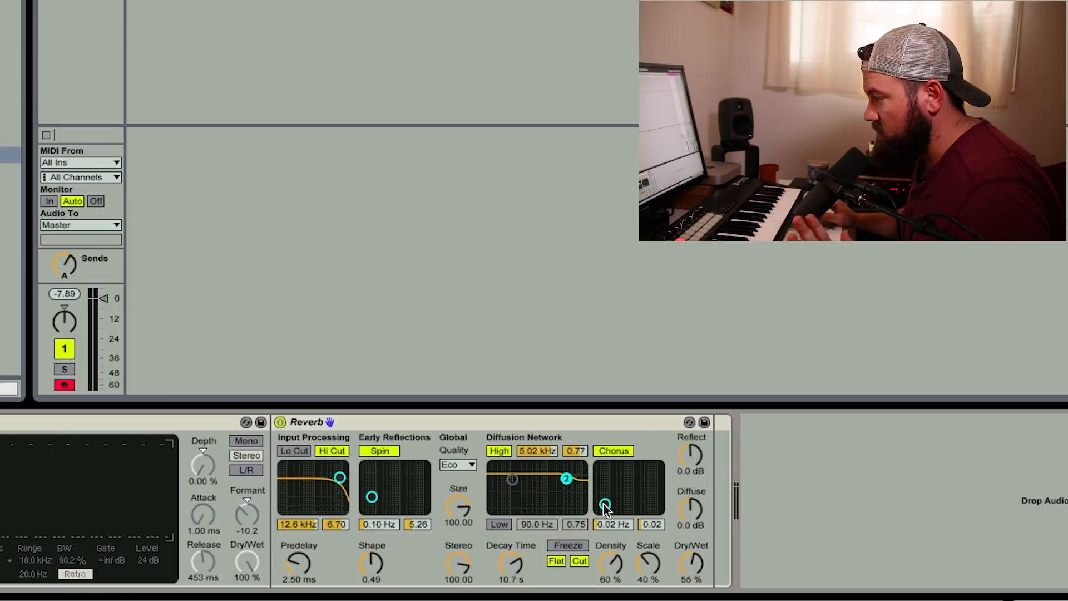
left_click(607, 455)
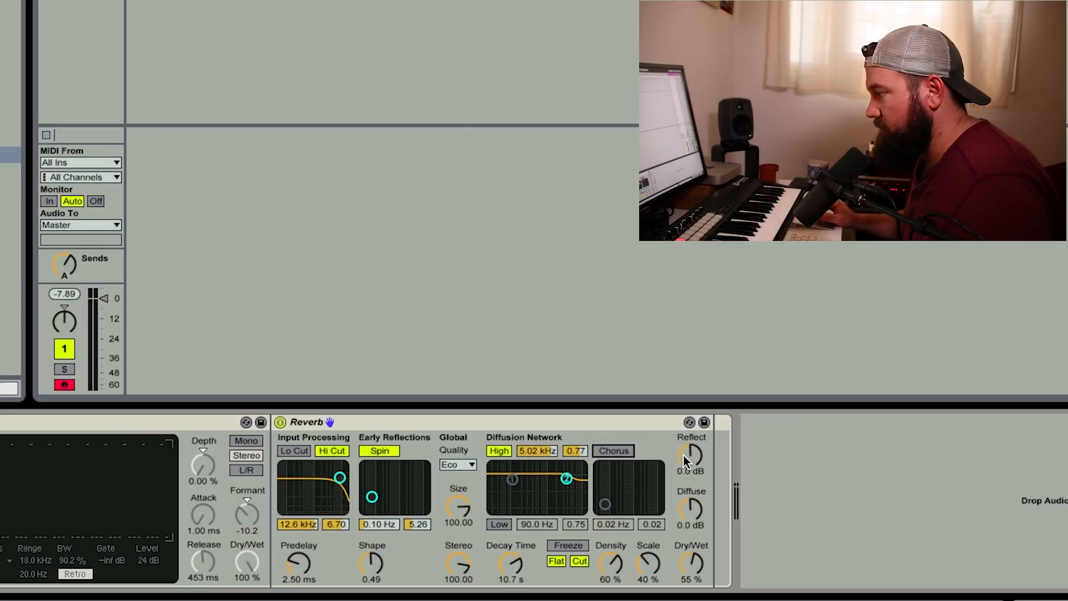
- Set the Reverb's Reflect to 1.5 dB, Scale to 45 %, Dry/Wet to 100 %, Decay Time to 12.3 s and Density to 71 %
left_click_drag(687, 461, 688, 458)
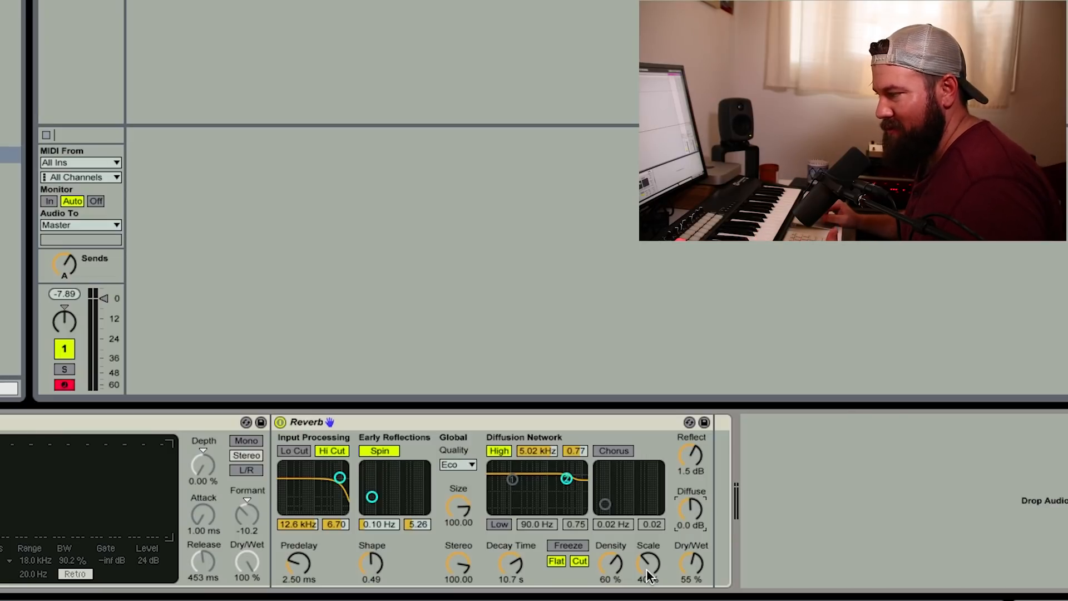
left_click_drag(646, 570, 648, 561)
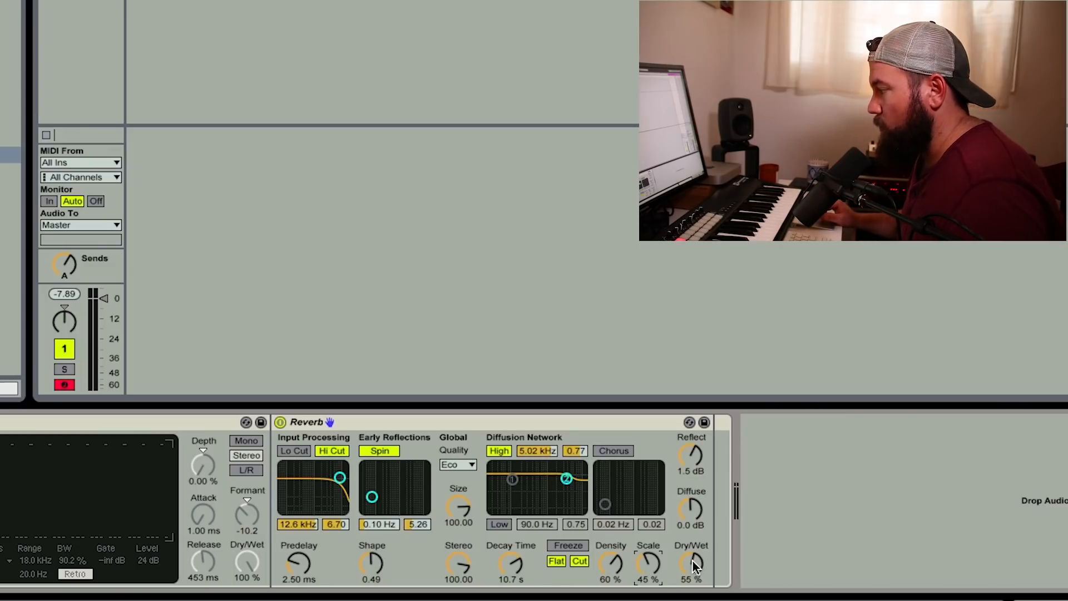
left_click_drag(695, 565, 694, 564)
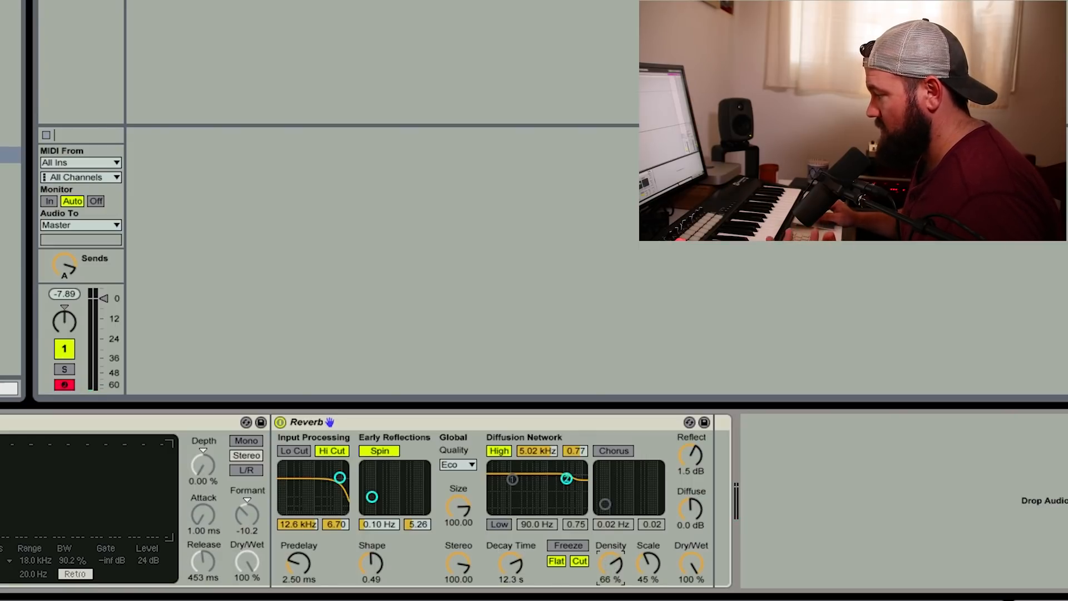
left_click_drag(607, 561, 607, 558)
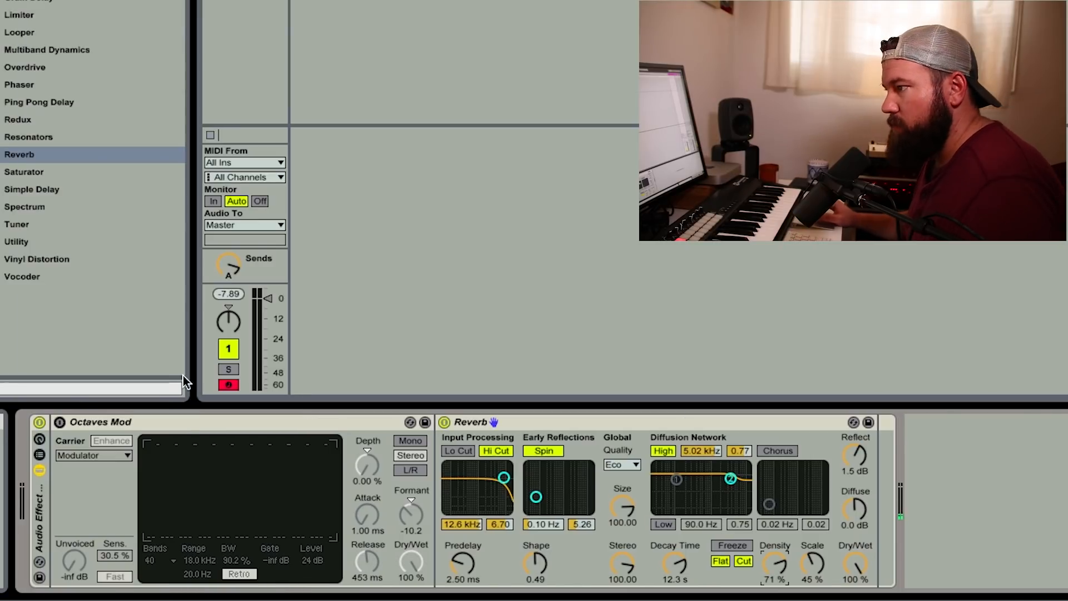
- Reactivate the Octaves Mod vocoder in front of the Reverb
left_click(2, 154)
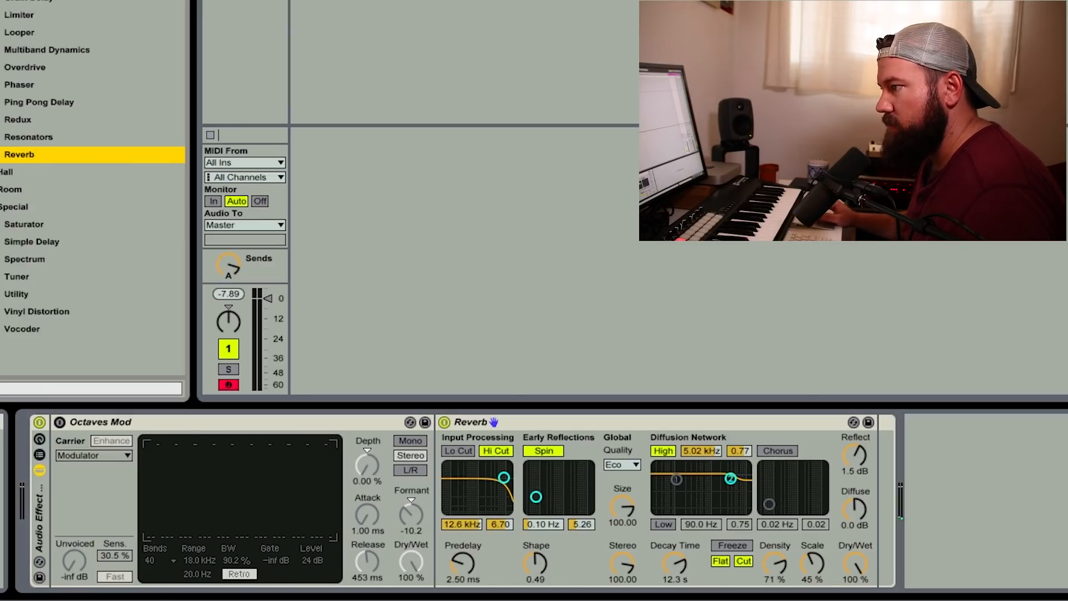
left_click(2, 155)
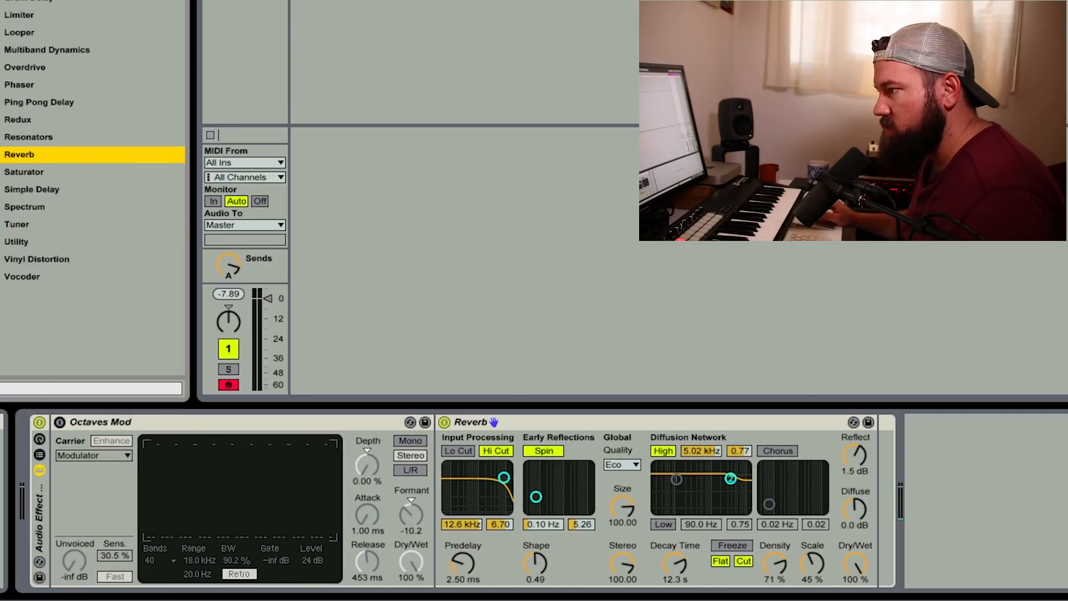
left_click(115, 420)
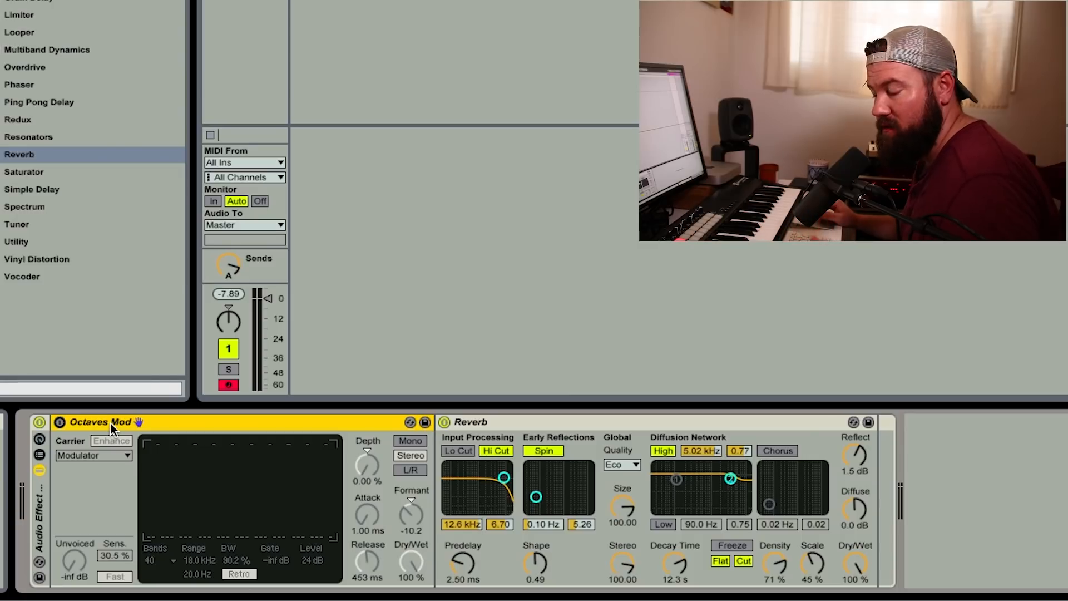
left_click(59, 422)
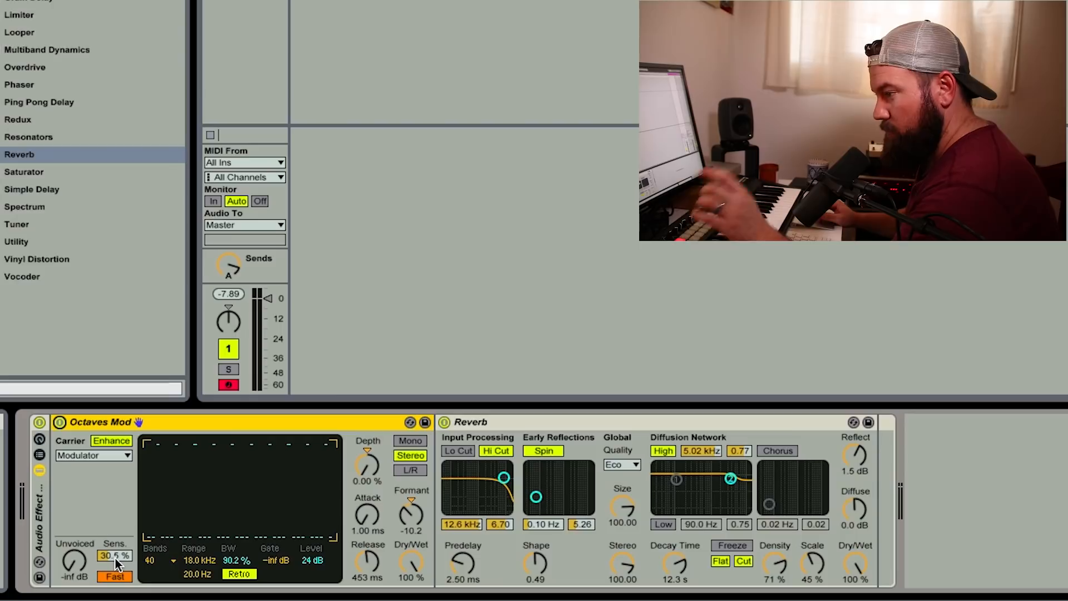
- Set the Octaves Mod vocoder's Sensitivity to 50 % and compare its filter bank with Retro mode off and on
left_click_drag(115, 559, 115, 559)
type("50")
key("Return")
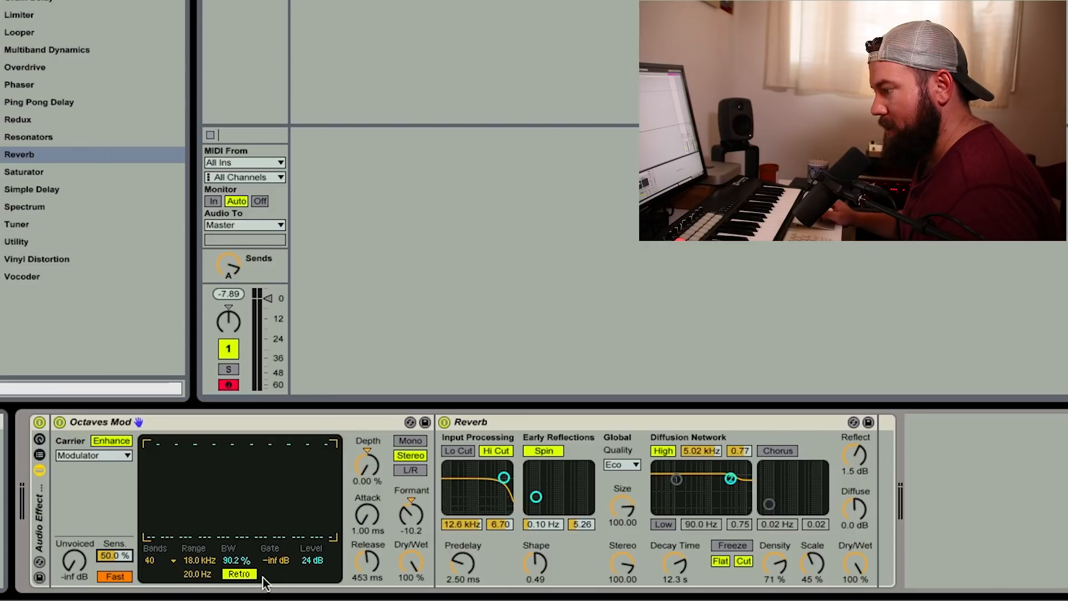
left_click(237, 578)
left_click(237, 578)
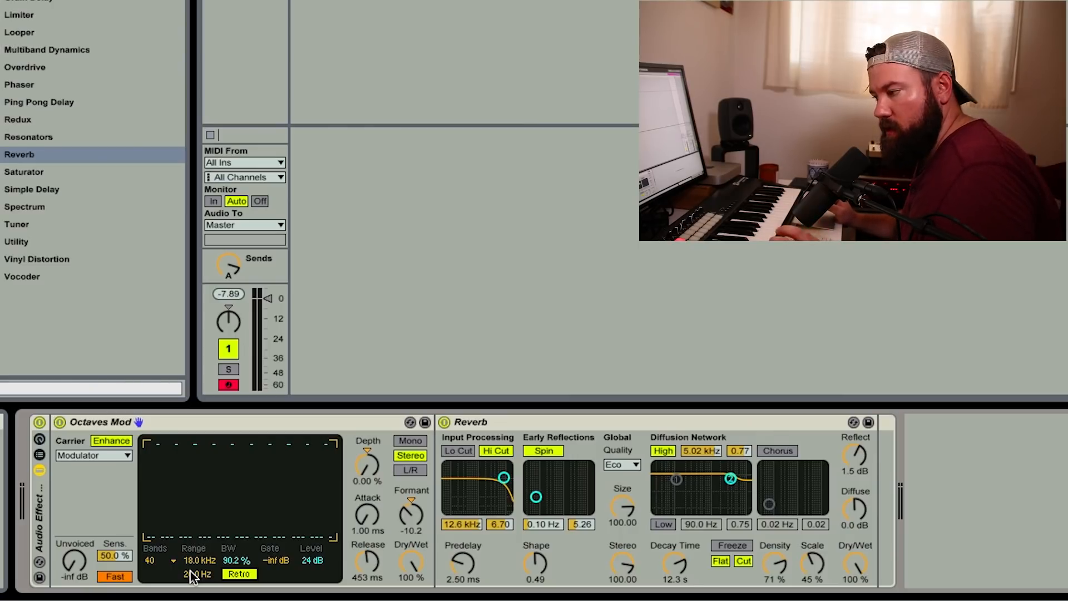
- Set the Octaves Mod vocoder's Range to 200 Hz–5.84 kHz, Attack to 11.2 ms and Release to 753 ms
left_click(209, 576)
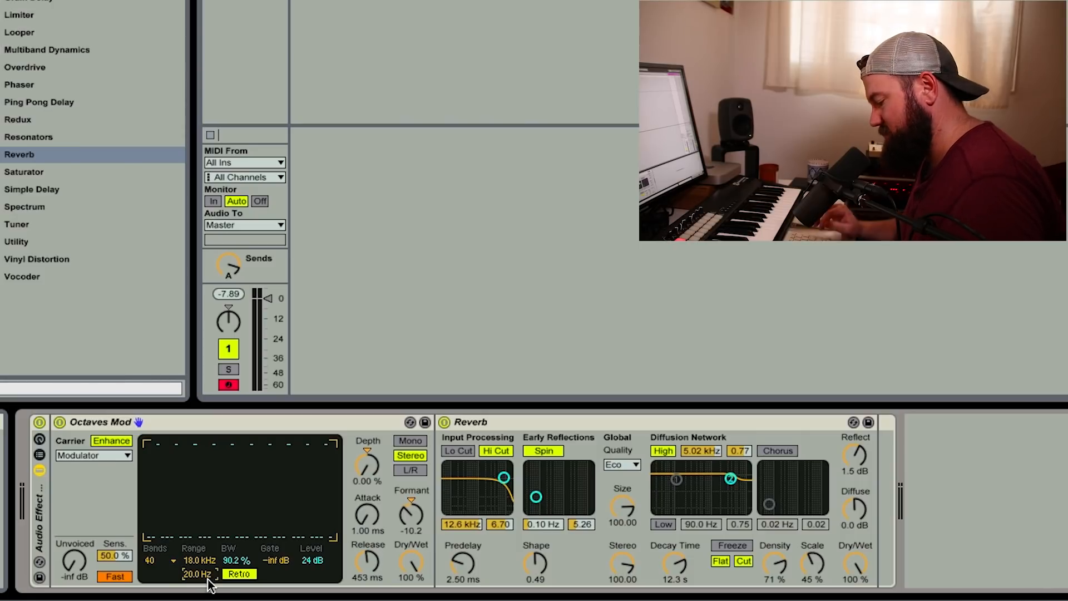
type("200")
key("Return")
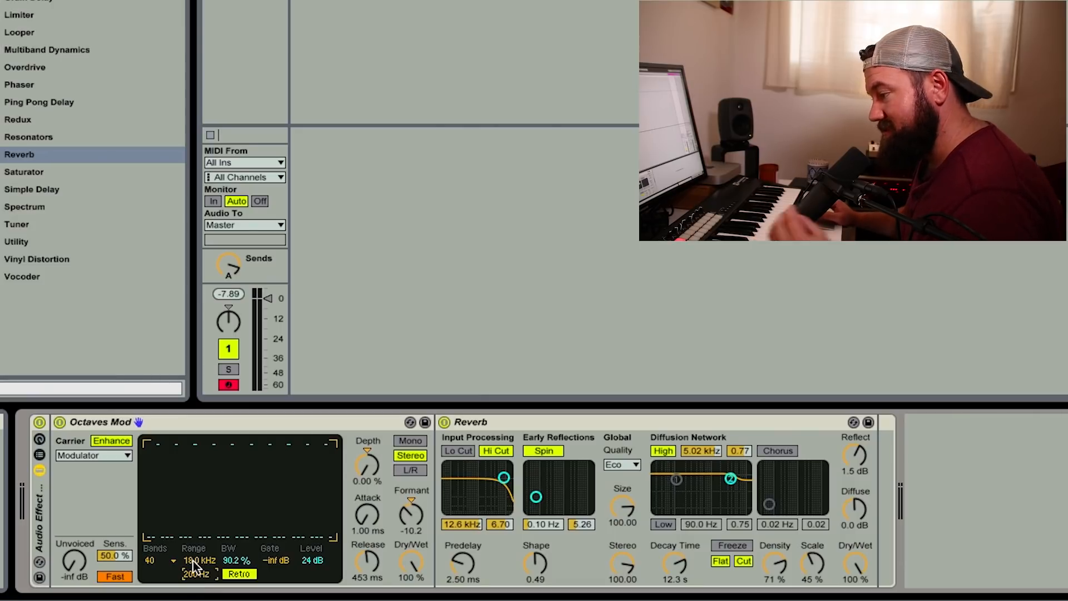
left_click_drag(192, 561, 193, 587)
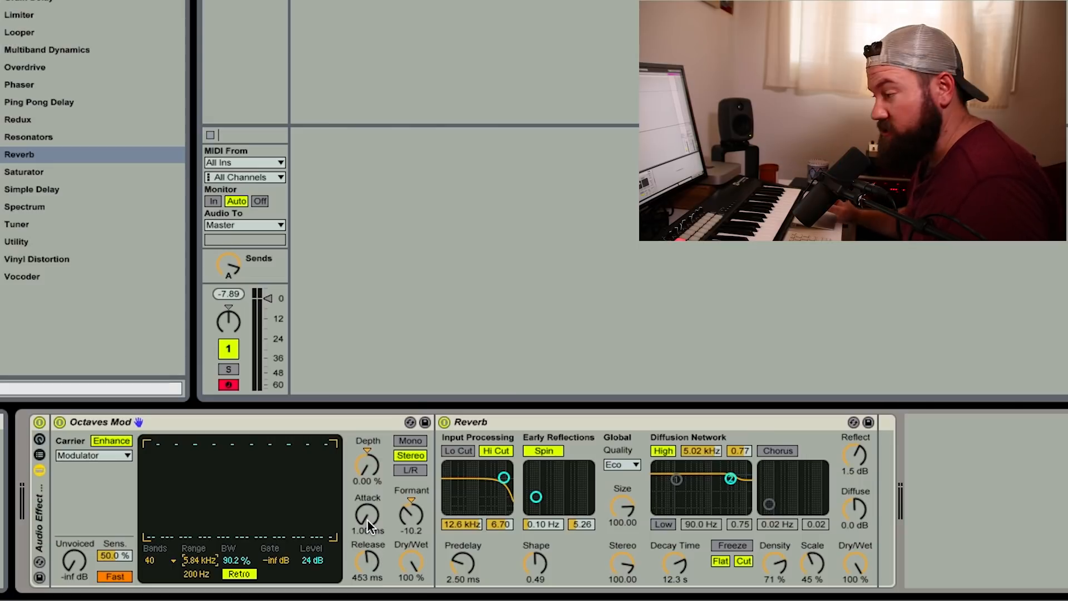
left_click_drag(368, 520, 367, 516)
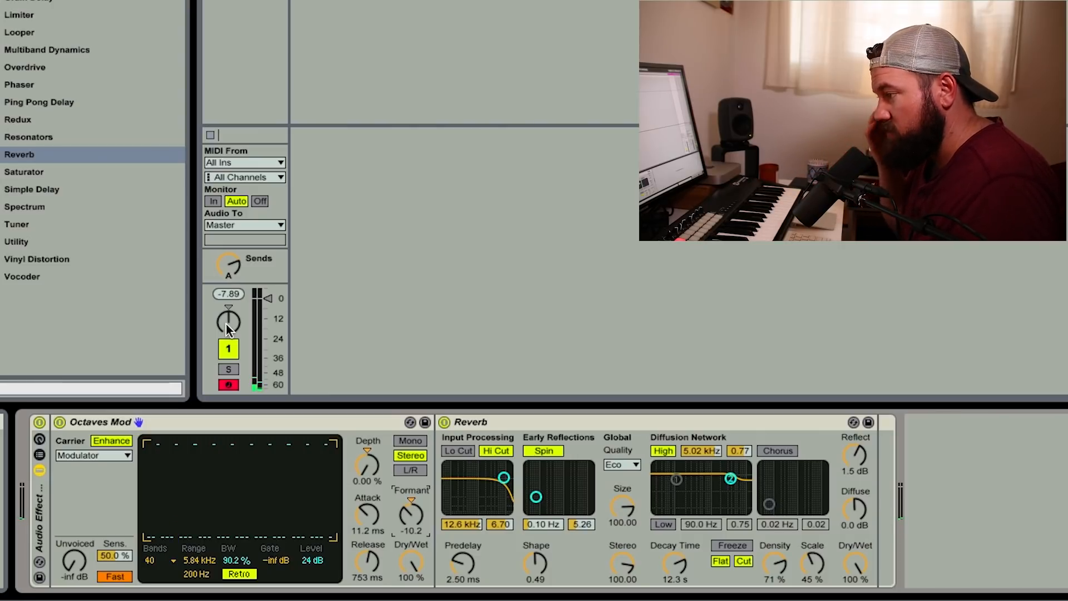
- Replace the Octaves Mod device in the rack with a default Vocoder placed before the Reverb
left_click(162, 425)
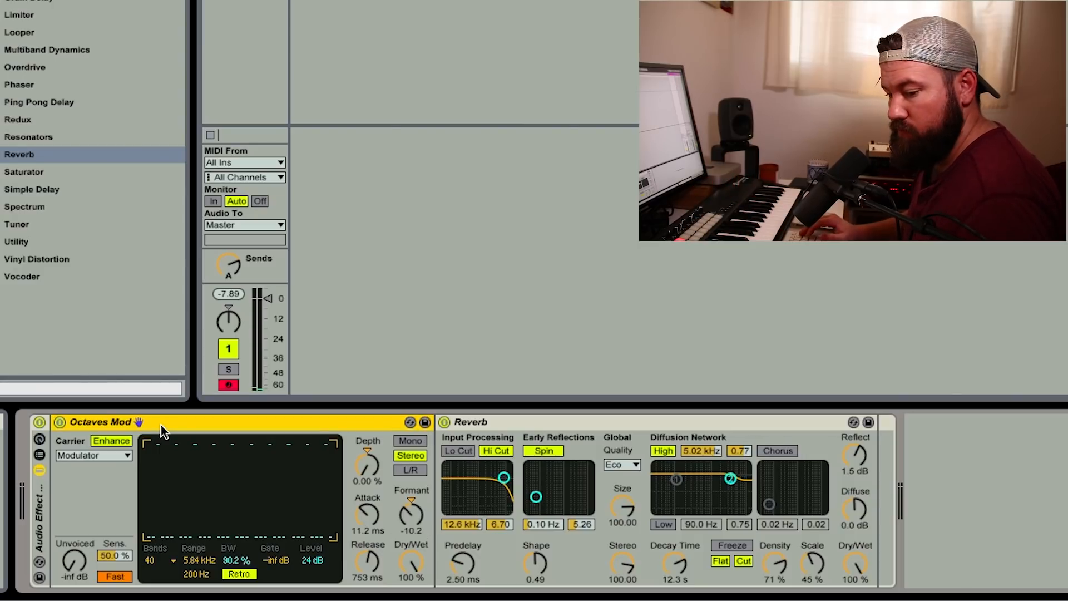
key("Delete")
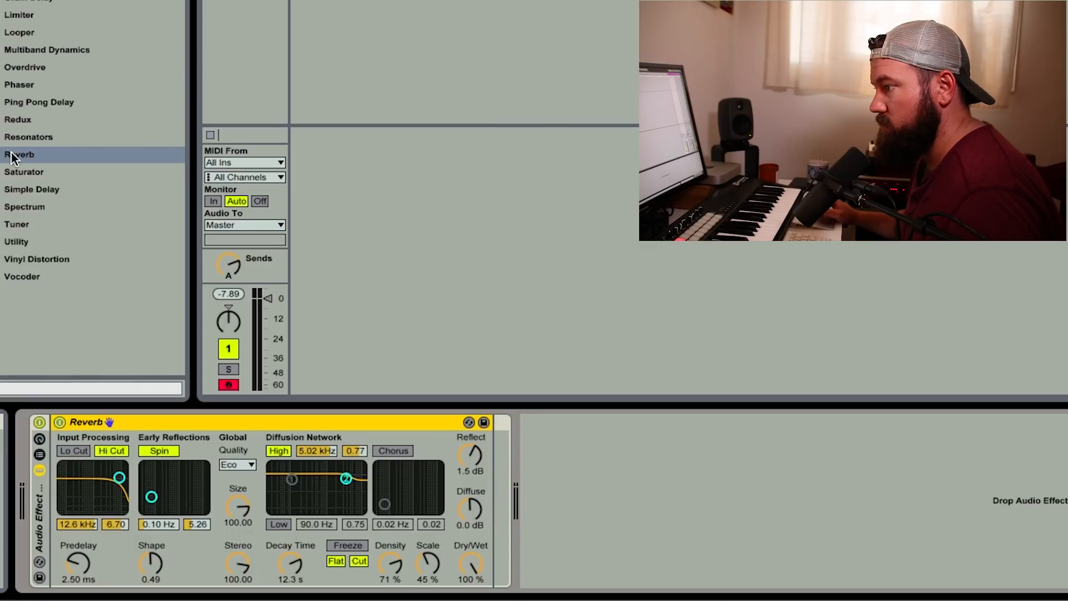
left_click_drag(25, 276, 56, 472)
- Set the new Vocoder's Carrier to Modulator and turn on Enhance
left_click(111, 460)
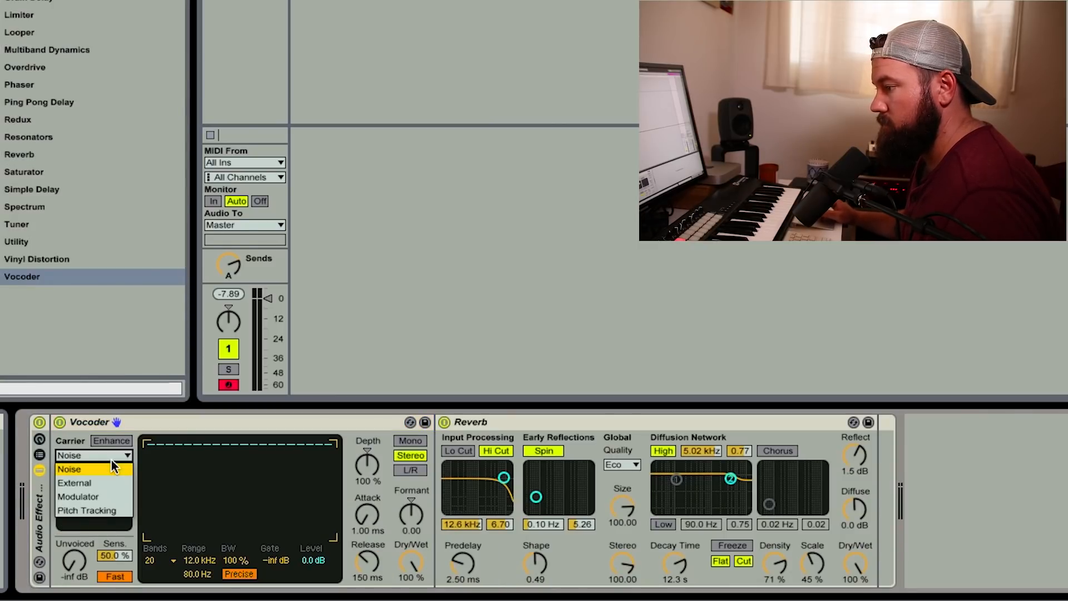
left_click(82, 438)
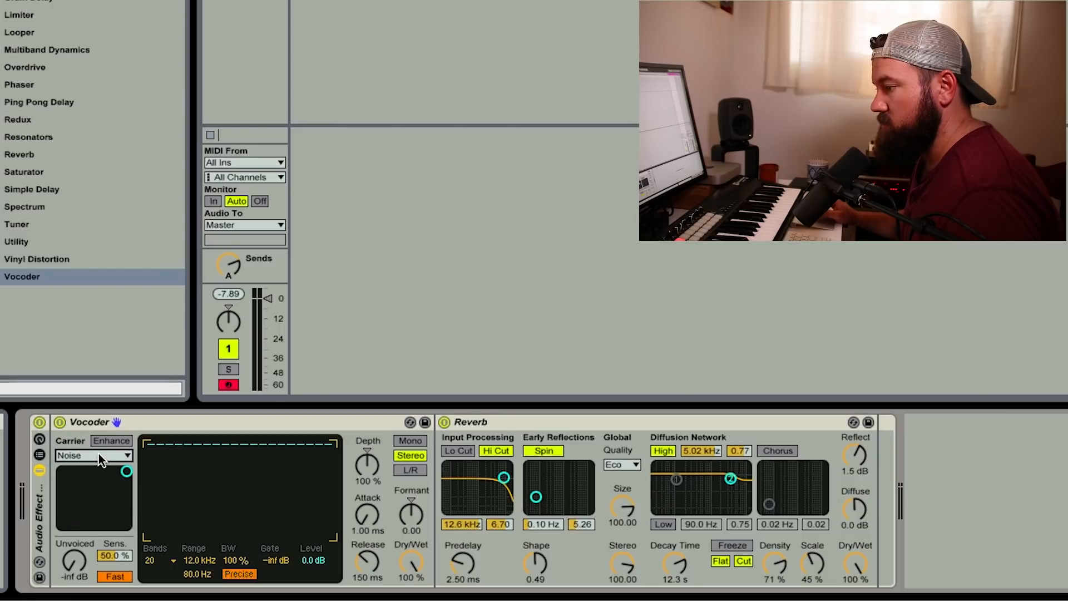
left_click(99, 454)
left_click(91, 496)
left_click(105, 440)
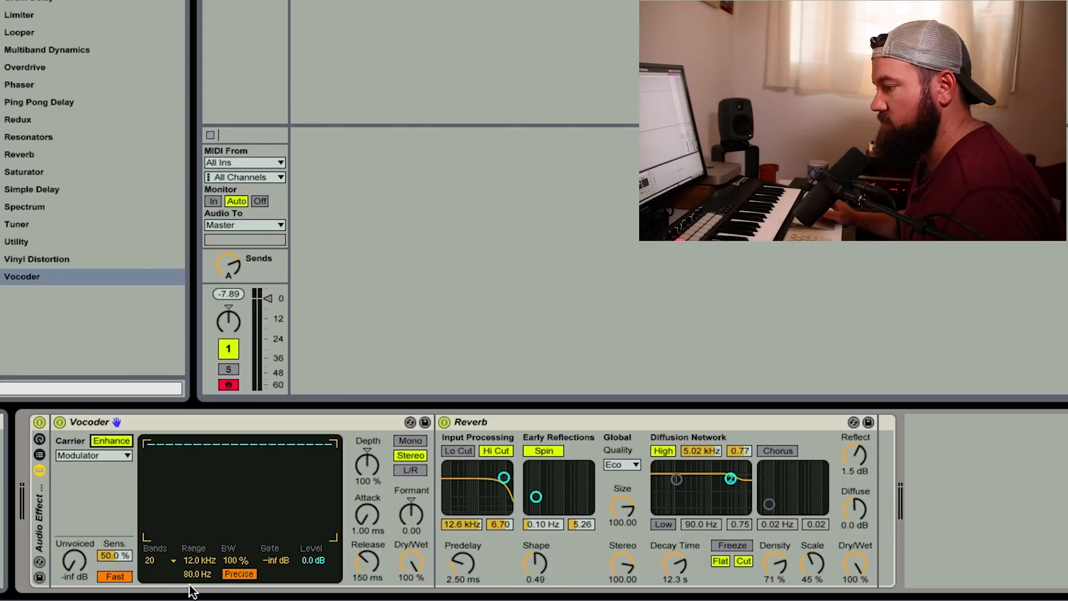
- Set the Vocoder's Attack to 11.2 ms, Release to 514 ms, Formant to -2.80 and Depth to 0 %
left_click(164, 559)
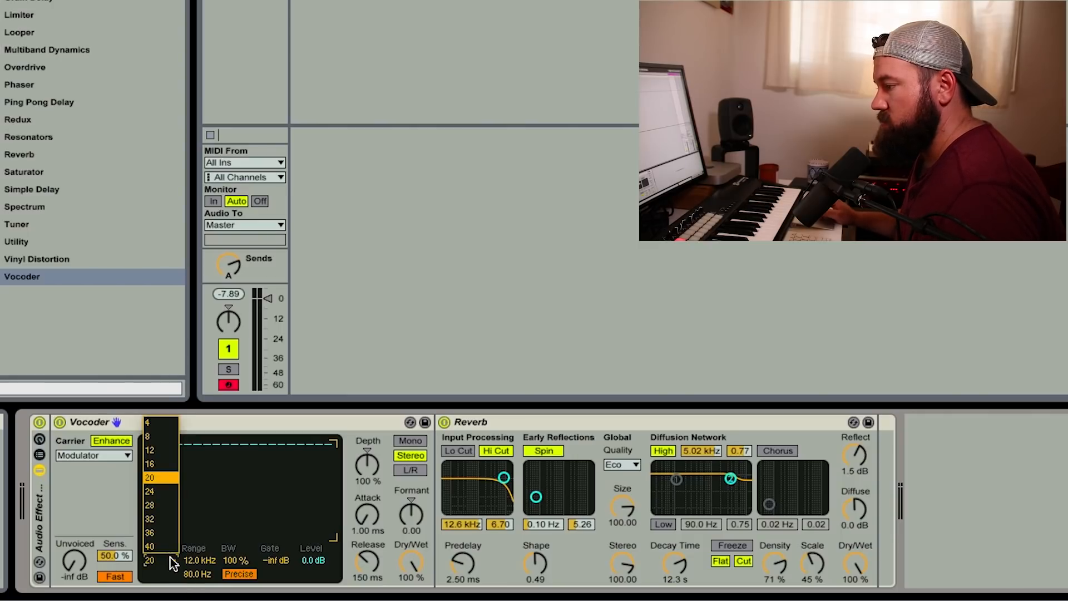
left_click(334, 509)
left_click_drag(367, 515, 366, 517)
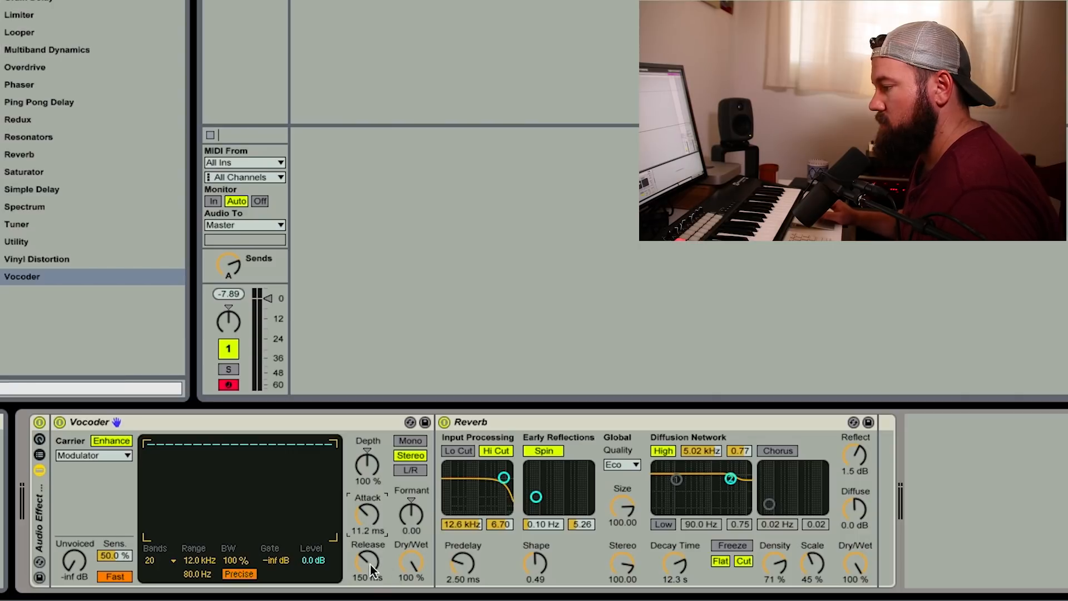
left_click_drag(367, 562, 366, 554)
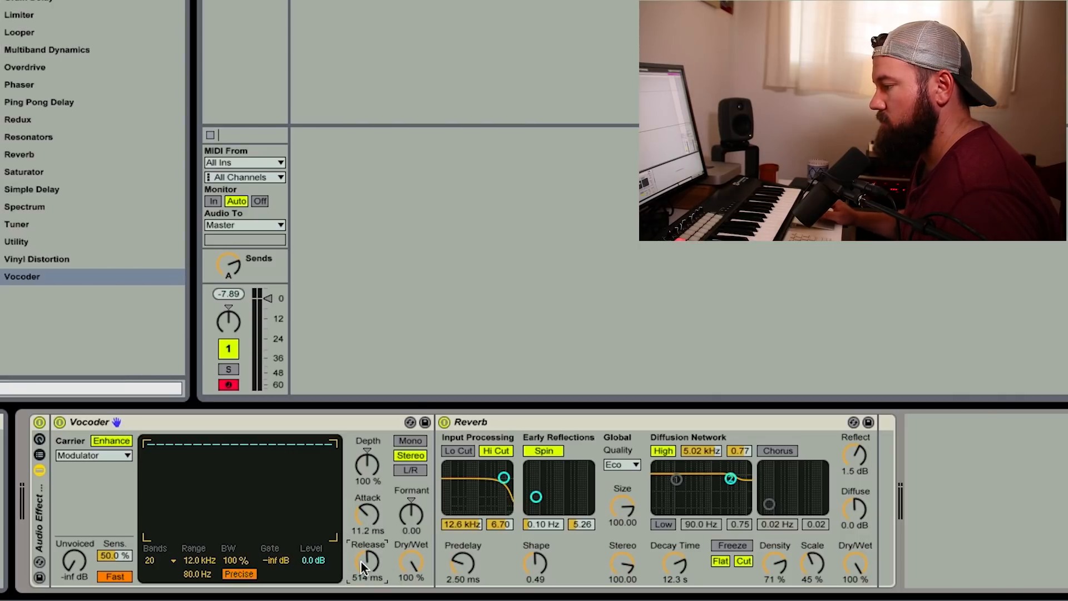
left_click_drag(411, 509, 411, 511)
left_click_drag(367, 465, 367, 503)
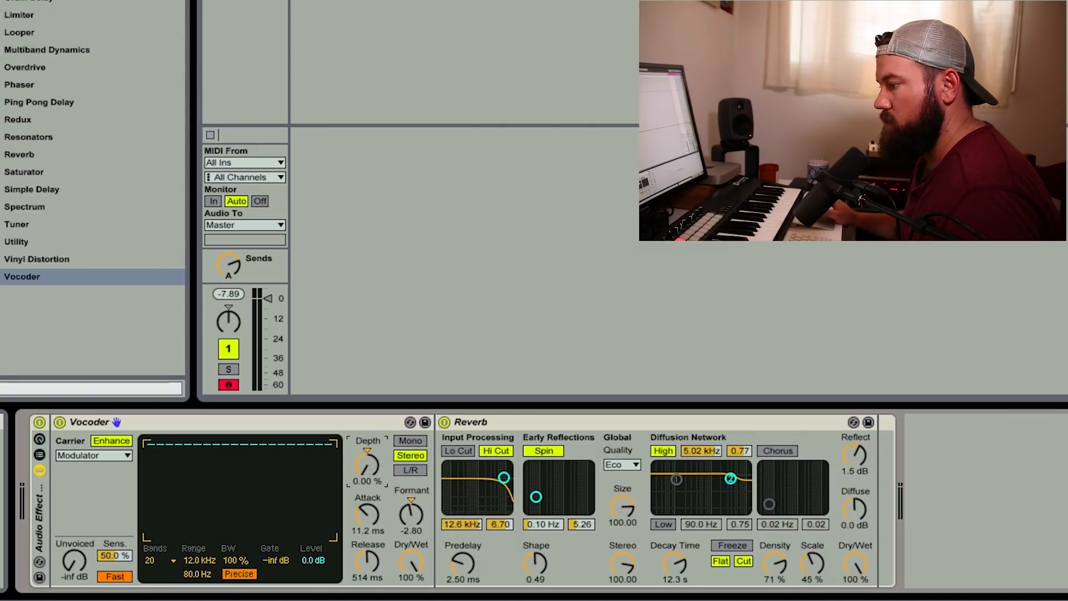
- Keep the Vocoder at 20 bands and set its frequency Range to 200 Hz–5.08 kHz
left_click(168, 560)
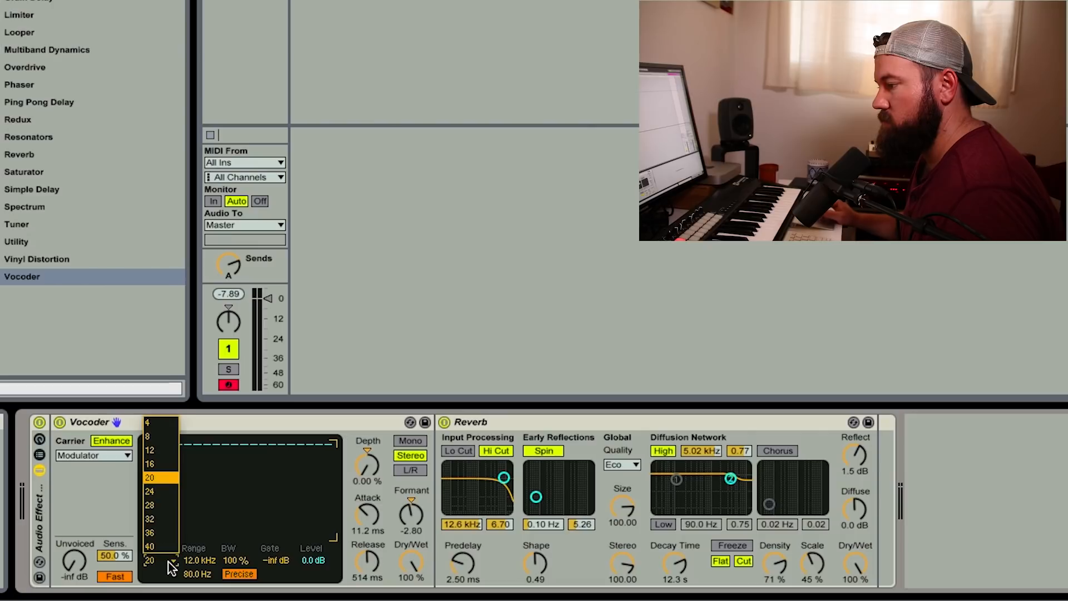
left_click(172, 568)
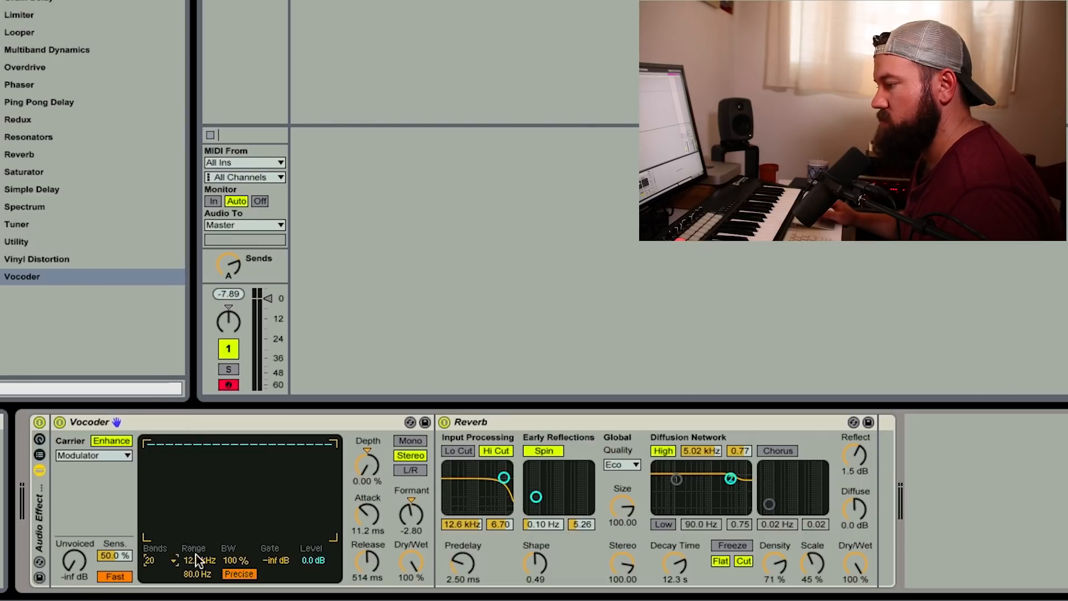
left_click(196, 572)
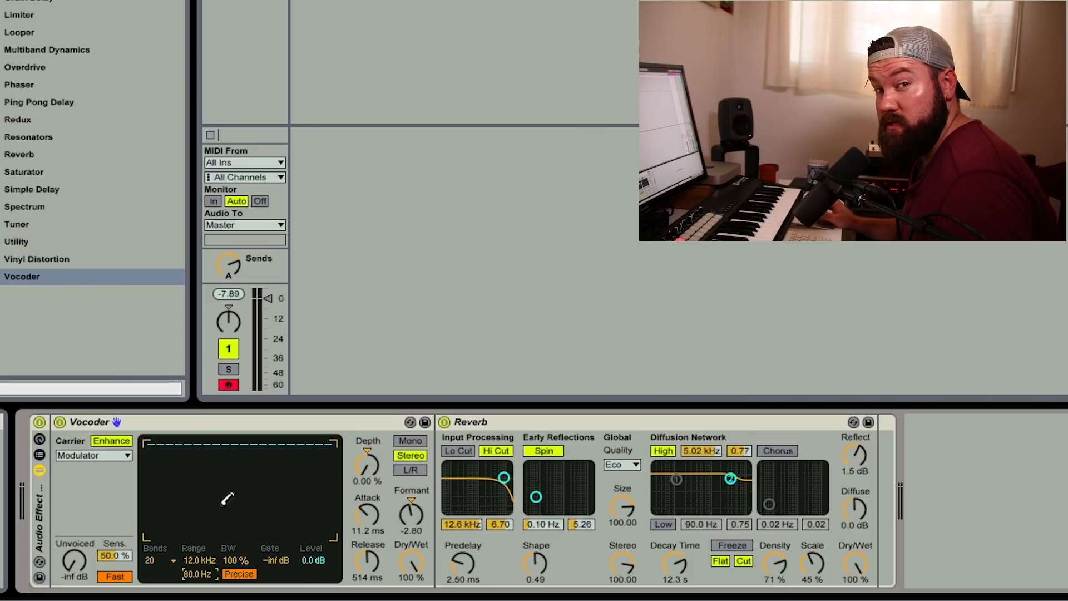
type("200")
key("Return")
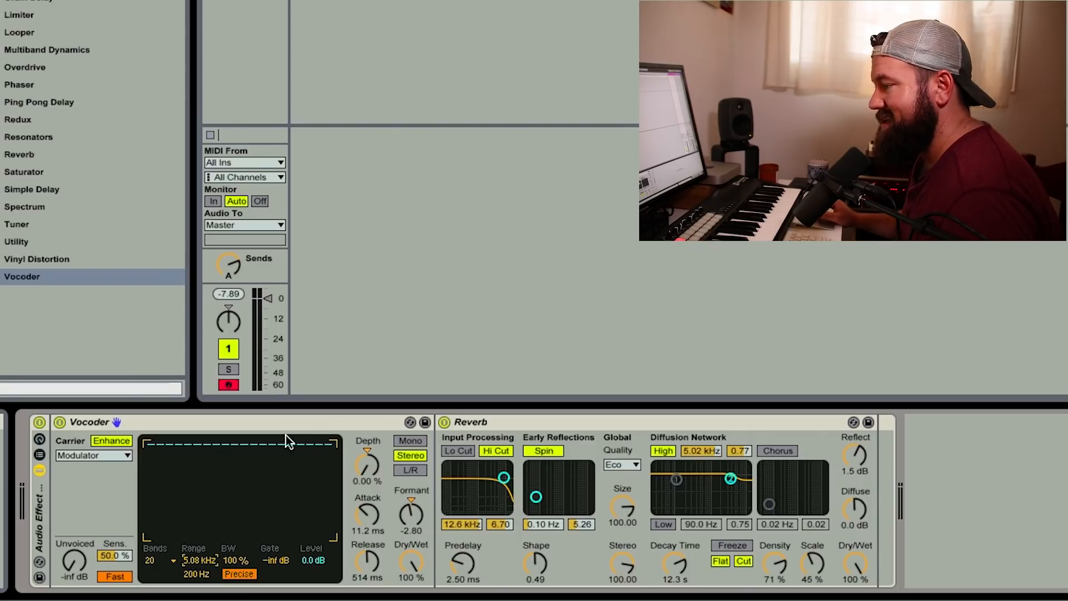
- Draw most of the Vocoder's filter bands down to about half height, switch to Retro mode and set Level to 24 dB
mouse_move(162, 481)
left_mouse_down()
mouse_move(303, 492)
mouse_move(173, 507)
left_mouse_up()
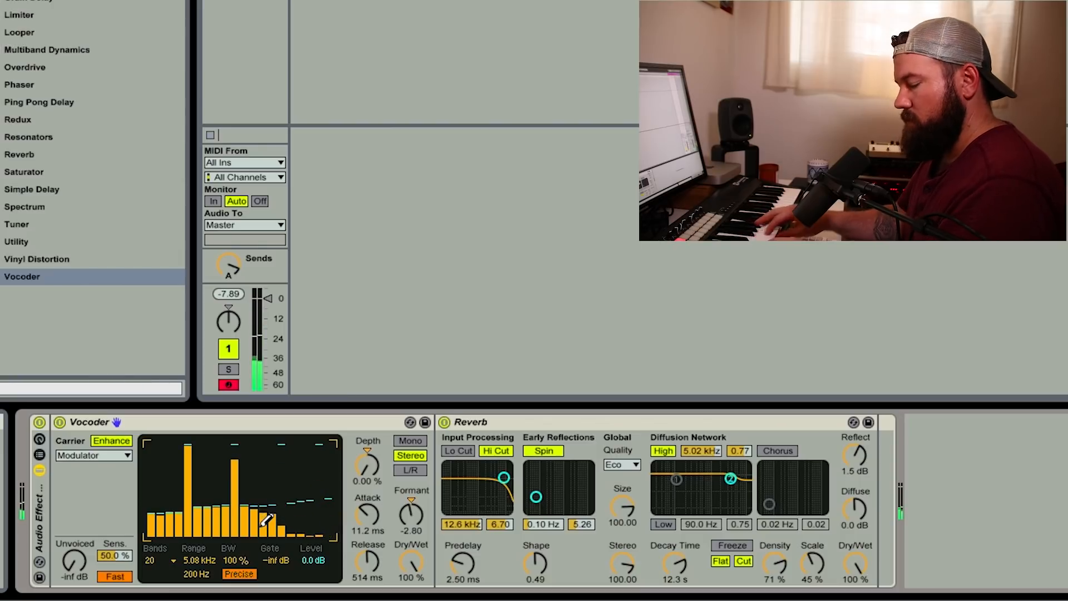
left_click(239, 574)
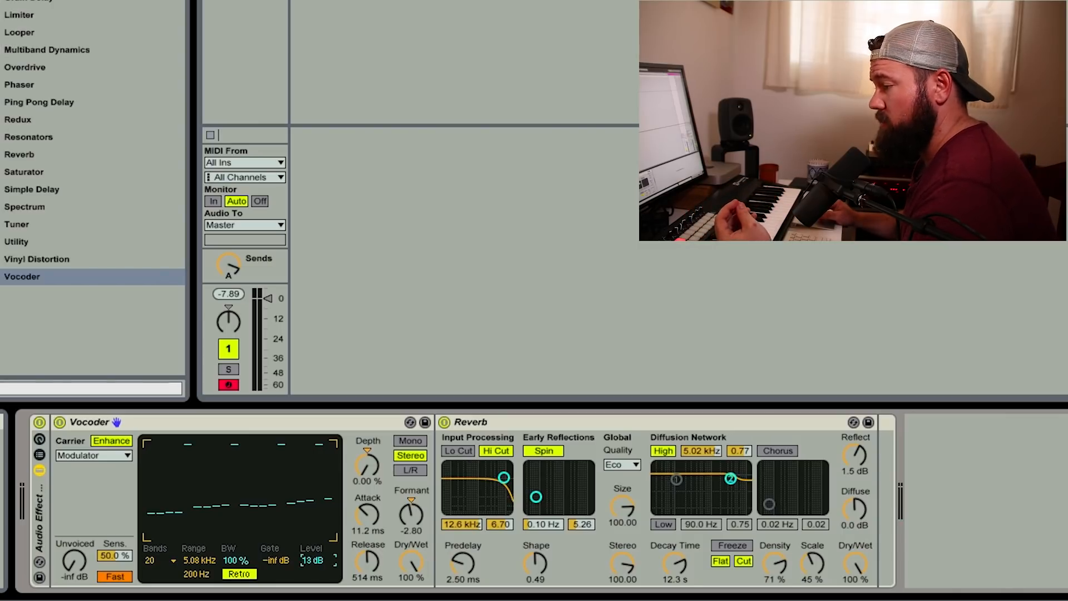
left_click_drag(309, 562, 309, 518)
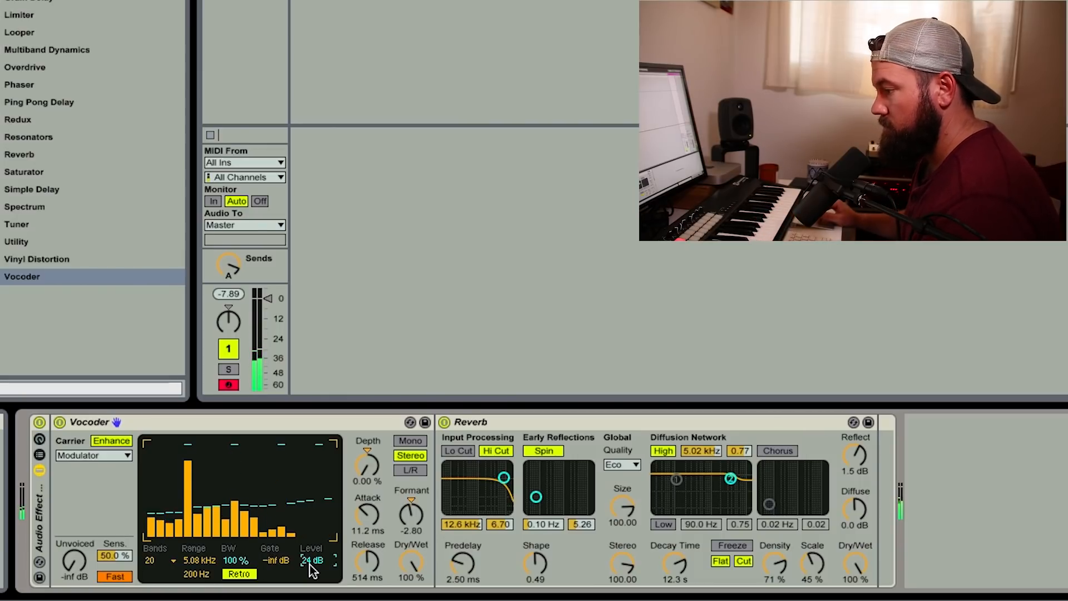
- Redraw the Vocoder's band levels so only four spaced bands stay at full height, keeping 20 bands
left_click_drag(207, 533, 247, 522)
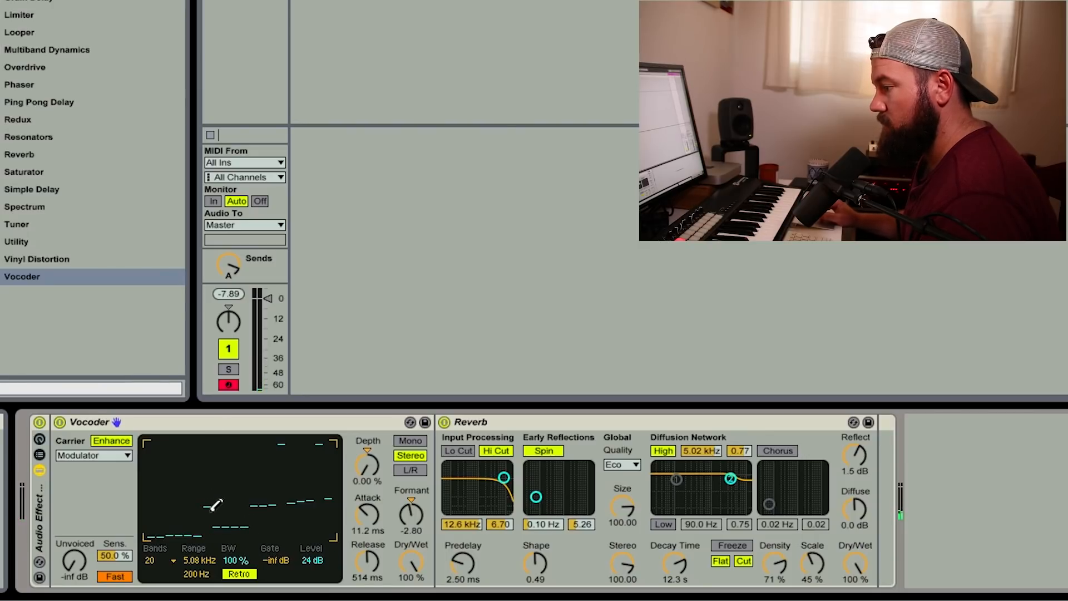
left_click_drag(171, 490, 169, 425)
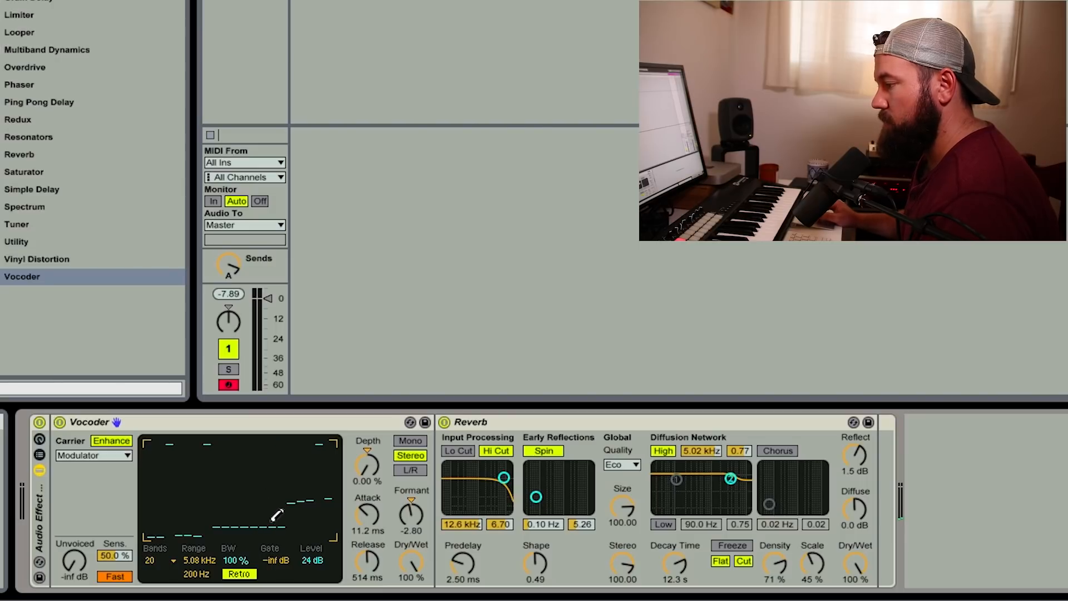
left_click_drag(296, 505, 313, 519)
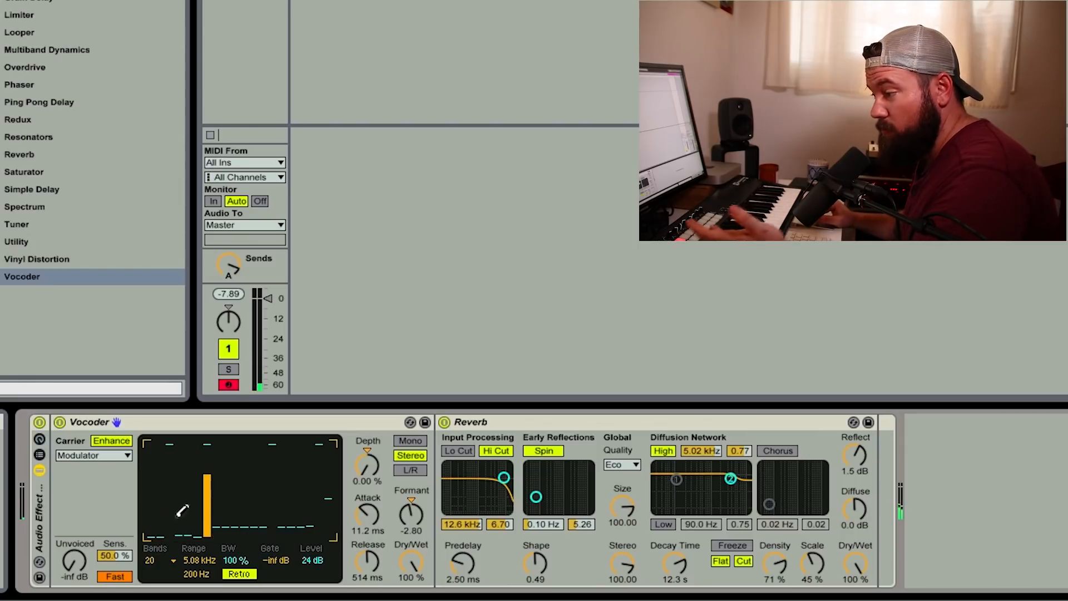
left_click(163, 559)
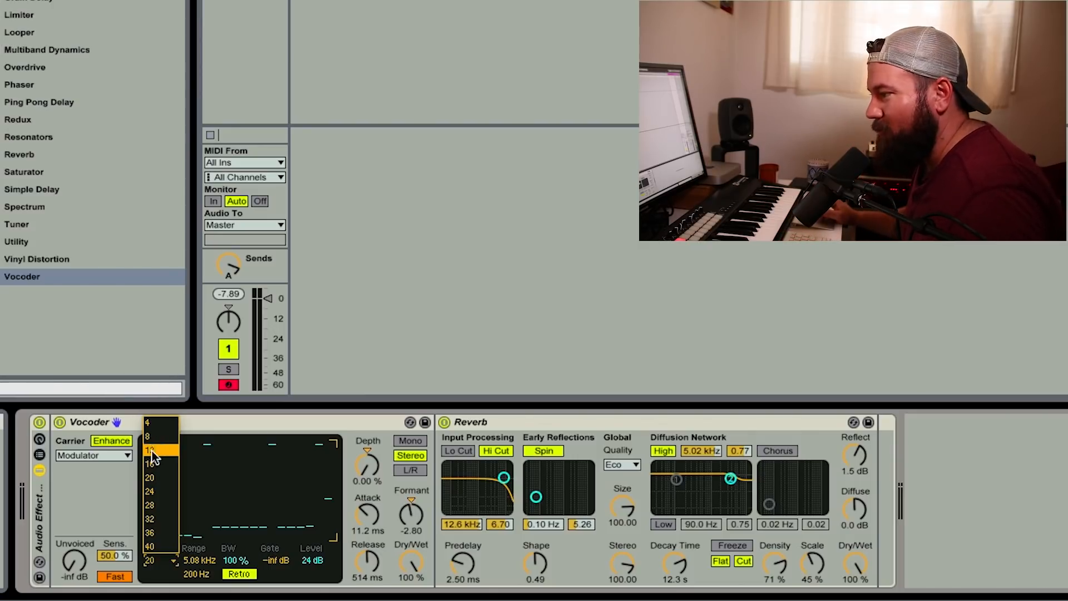
left_click(237, 419)
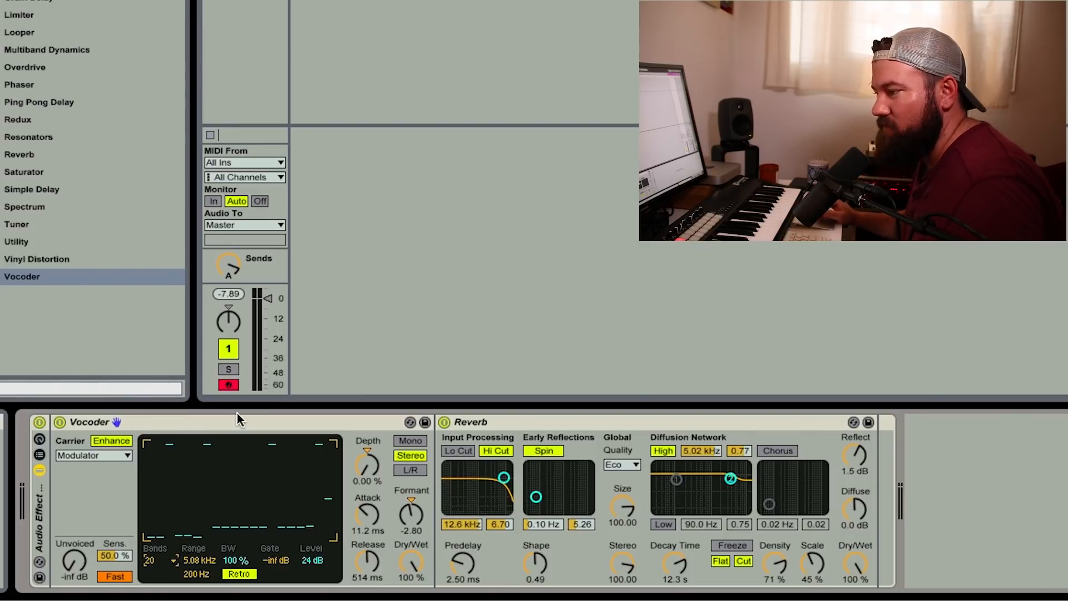
- Duplicate the Vocoder in front of the Reverb and set the copy's Attack to 25.4 ms
left_click(212, 425)
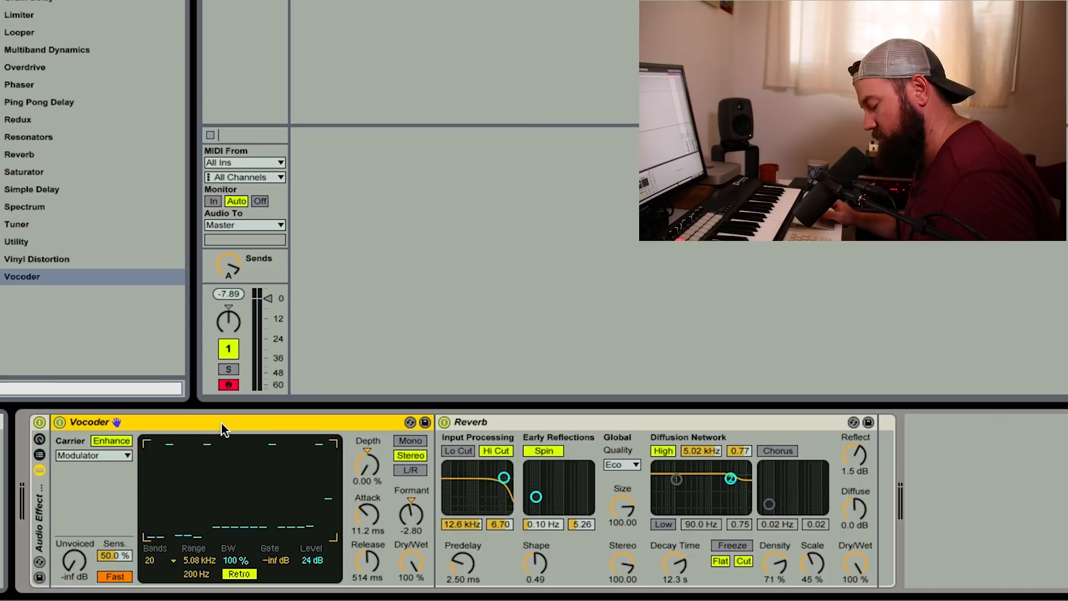
key("ctrl+d")
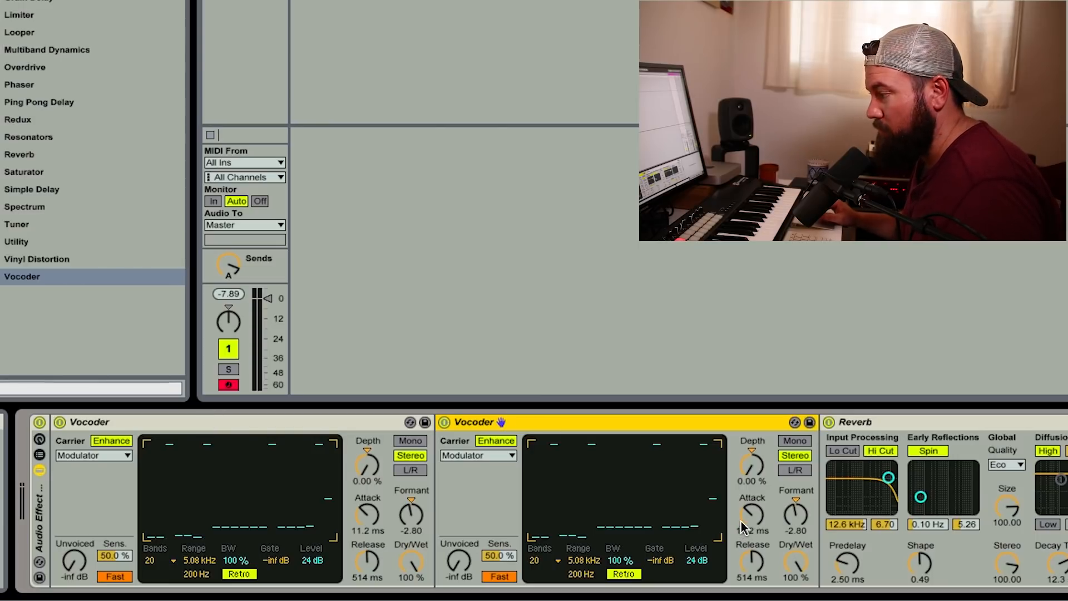
left_click_drag(751, 522, 751, 511)
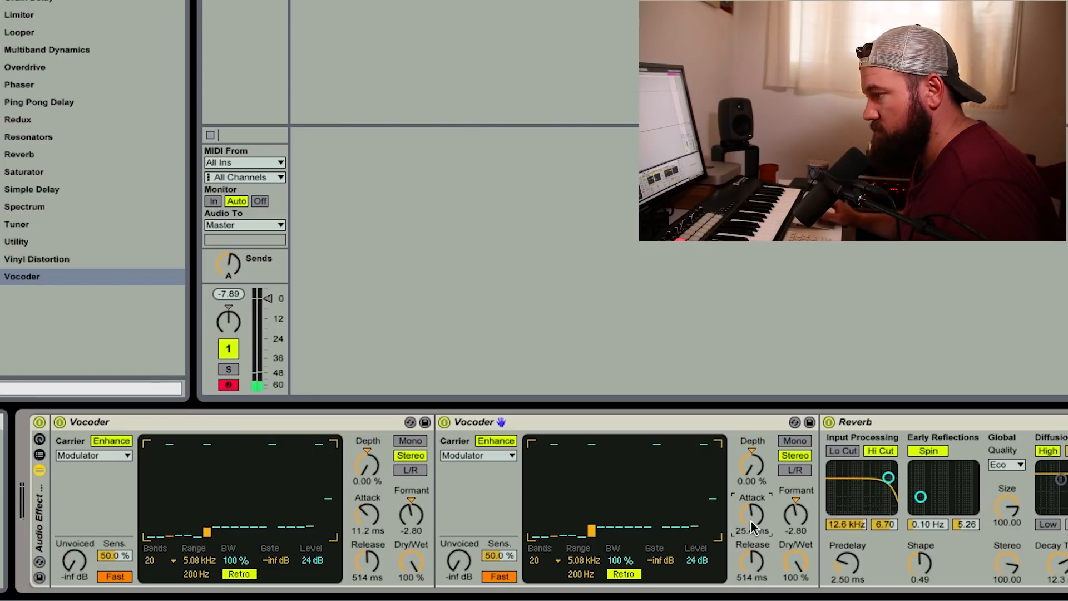
- Delete both Vocoders and the whole Audio Effect Rack with its Reverb from the return track
left_click(160, 426)
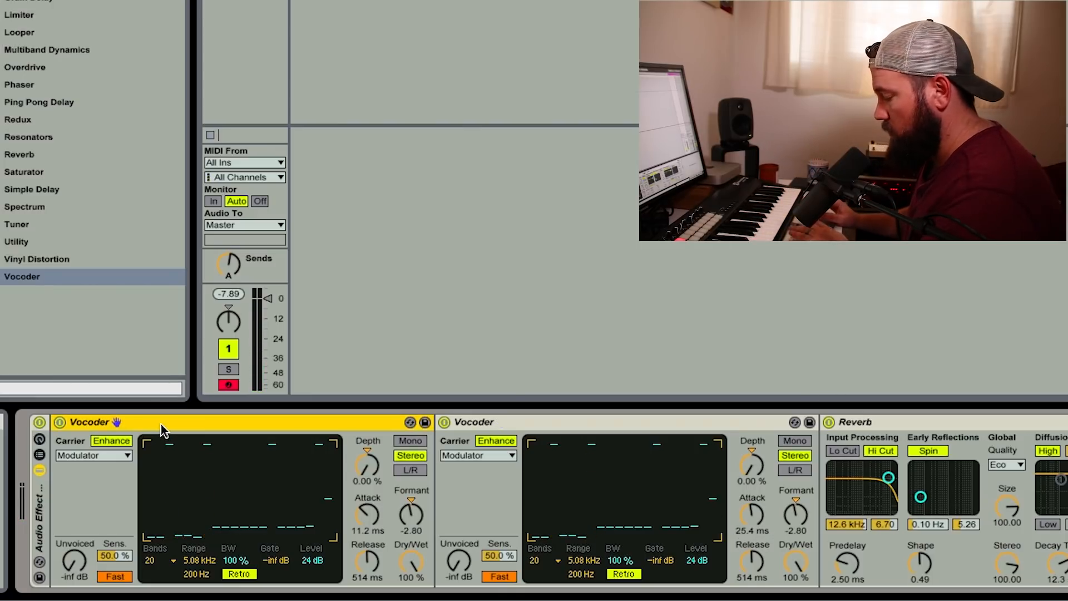
key("Delete")
key("Delete")
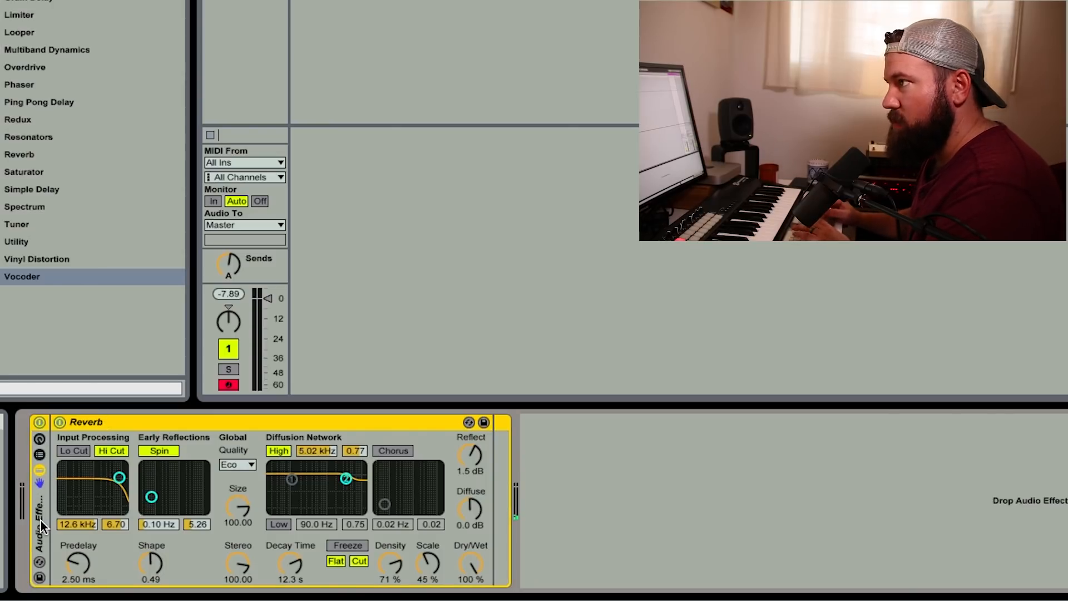
key("Delete")
- Load the saved Smooth Shimmer rack preset onto the empty return track and duplicate its Octaves Mod vocoder before the Reverb
scroll(92, 189, "up", 5)
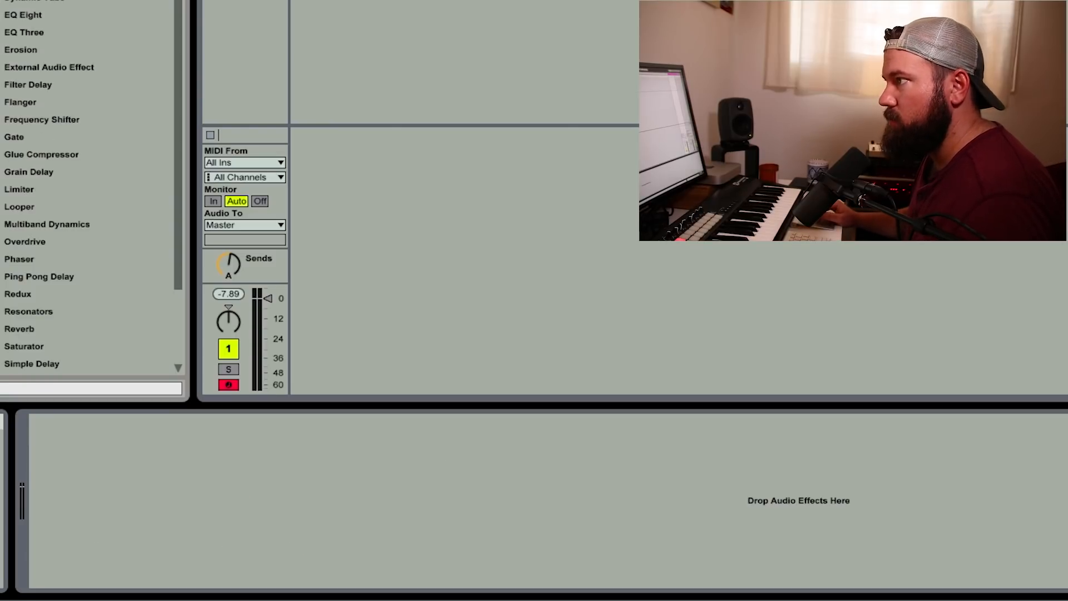
left_click_drag(141, 272, 189, 494)
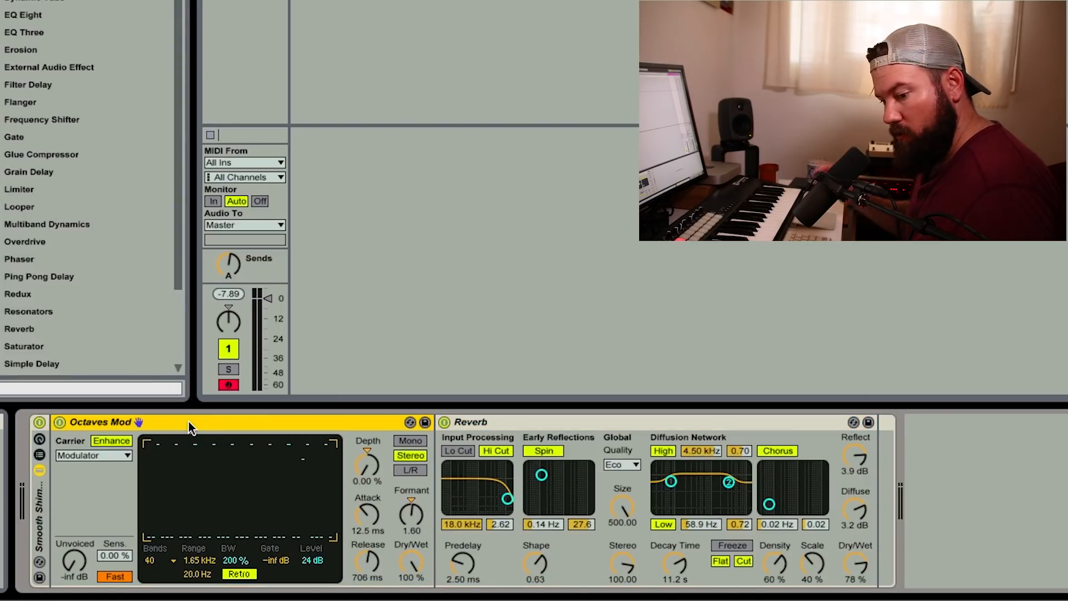
key("ctrl+d")
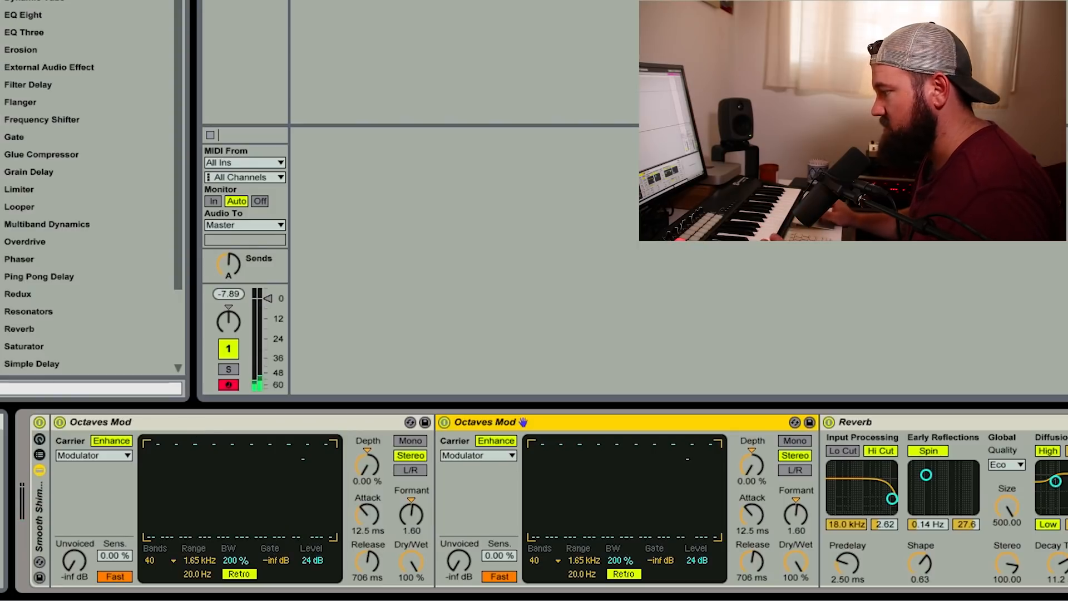
left_click(696, 560)
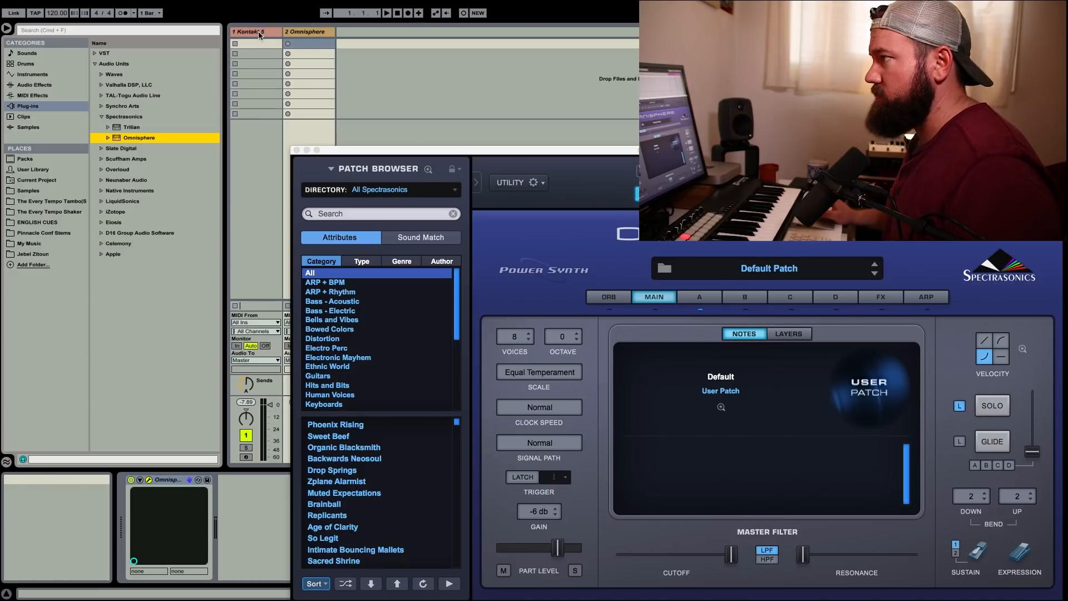
- Load the Basic Dark Pad Velo patch from the Pads + Strings category in Omnisphere's expanded patch browser, and close the synth window
left_click_drag(422, 156, 407, 29)
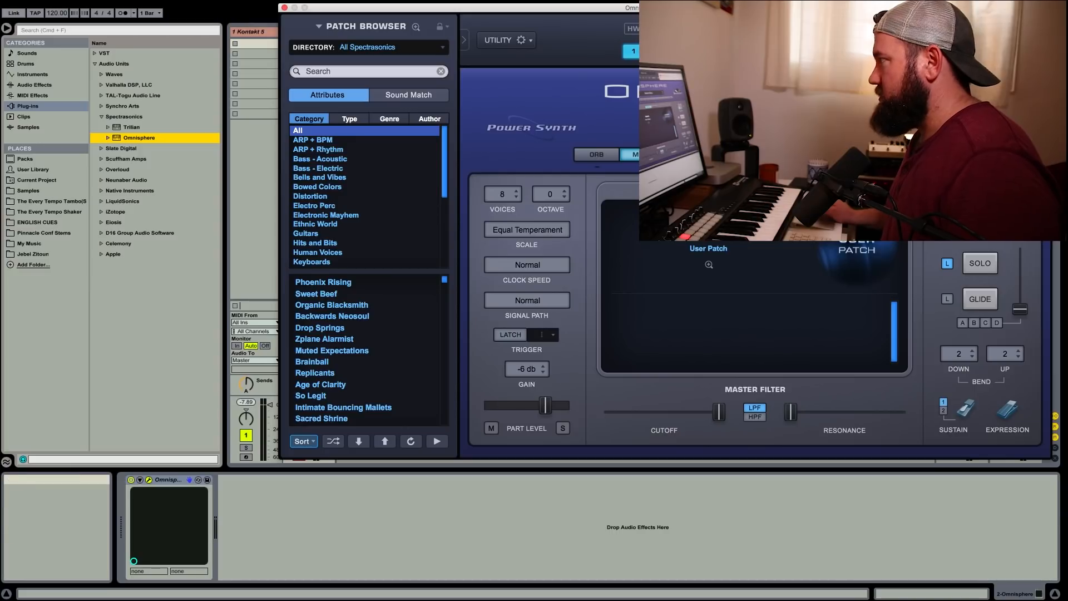
left_click(417, 27)
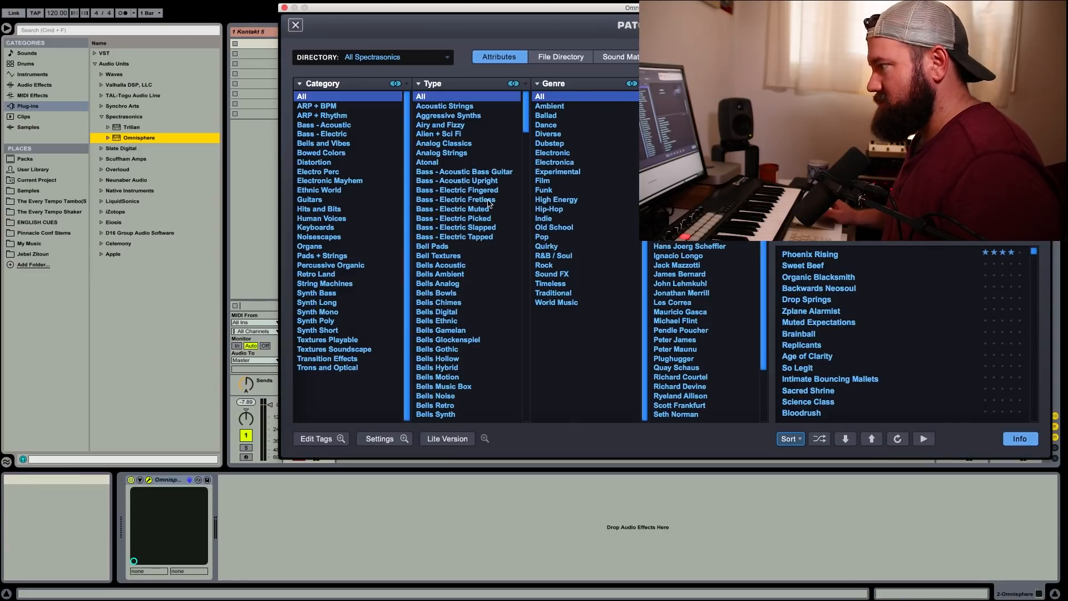
left_click(323, 256)
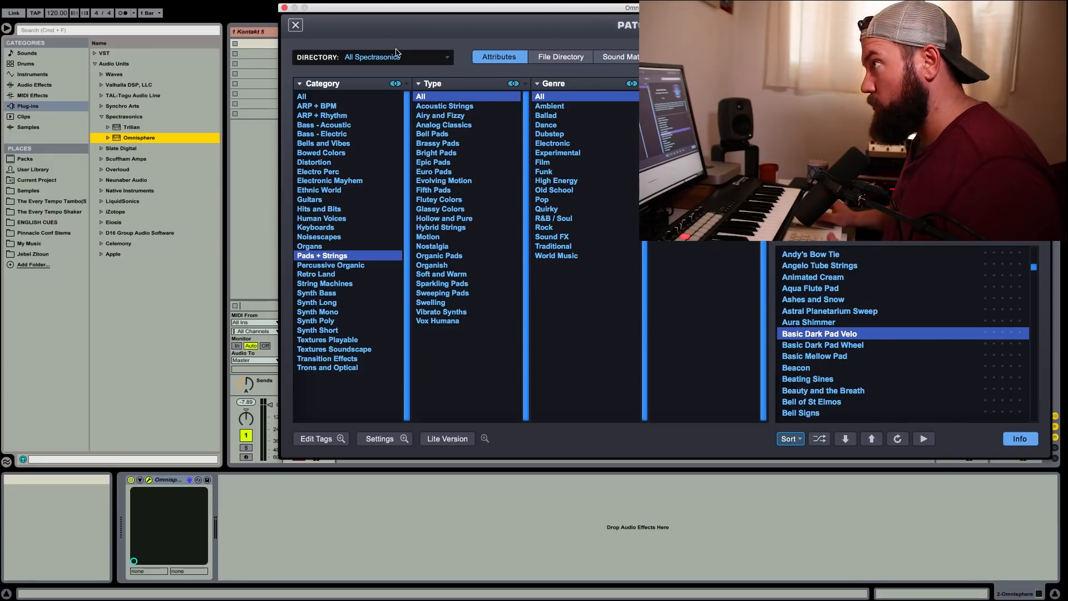
left_click(284, 8)
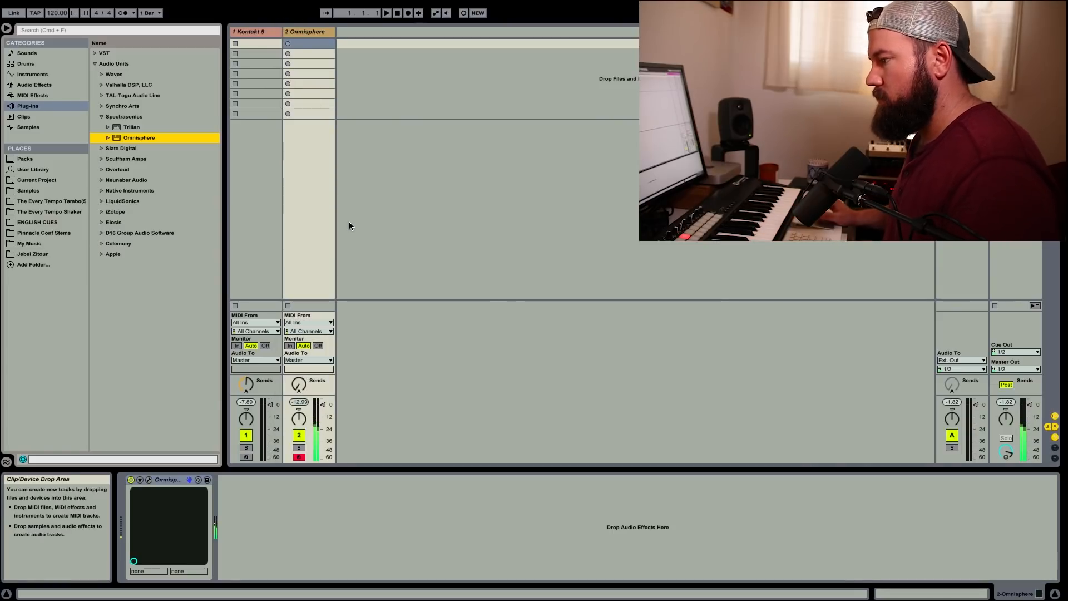
- Reopen Omnisphere, show the FX rack that holds the Chorus Echo effect, and close the synth window
left_click(149, 480)
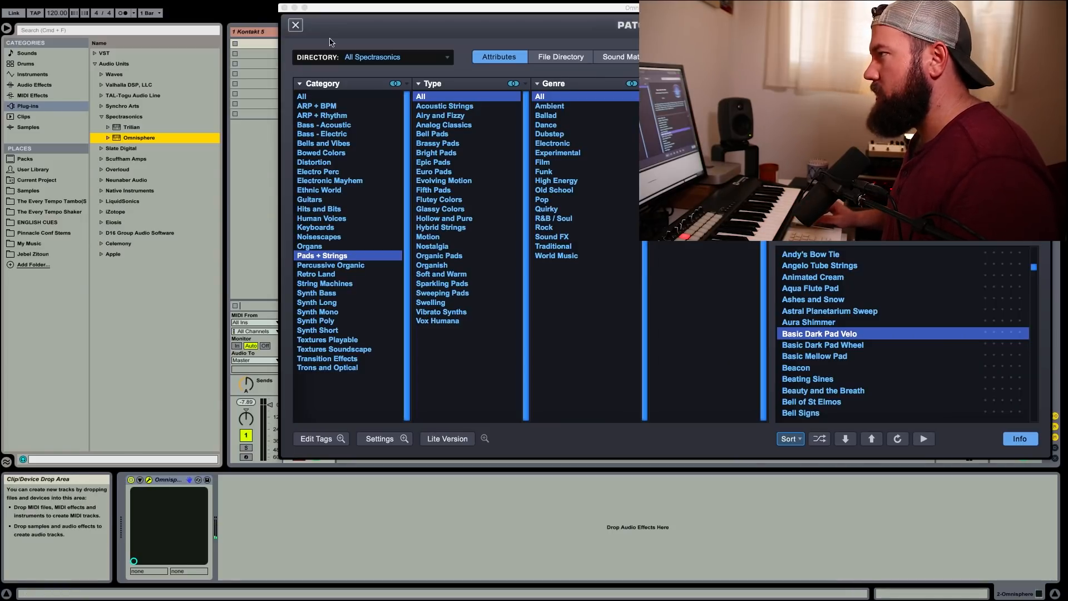
left_click(870, 155)
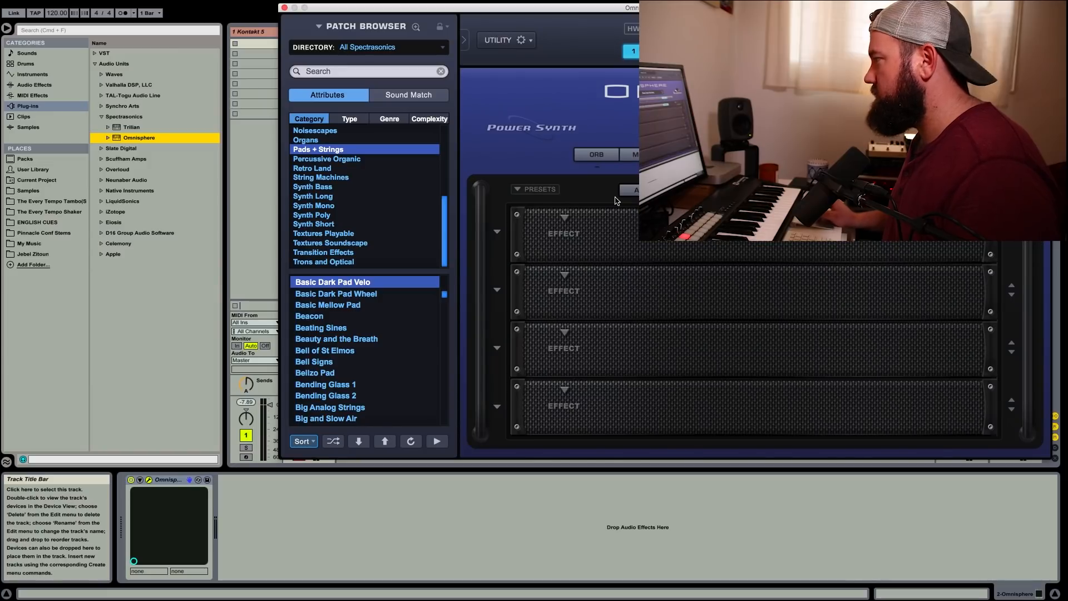
left_click(821, 190)
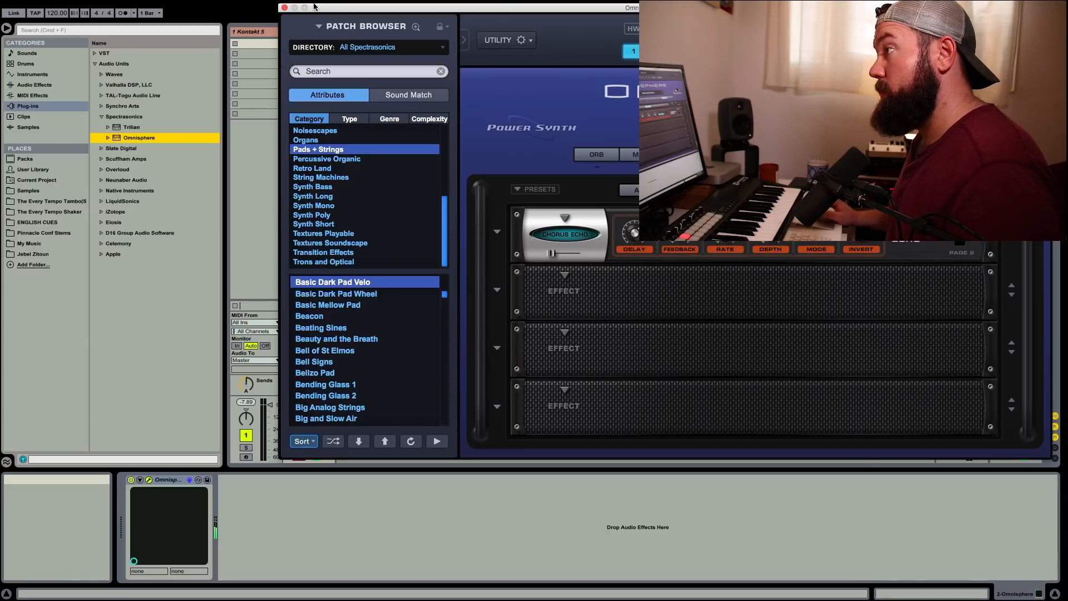
left_click(284, 7)
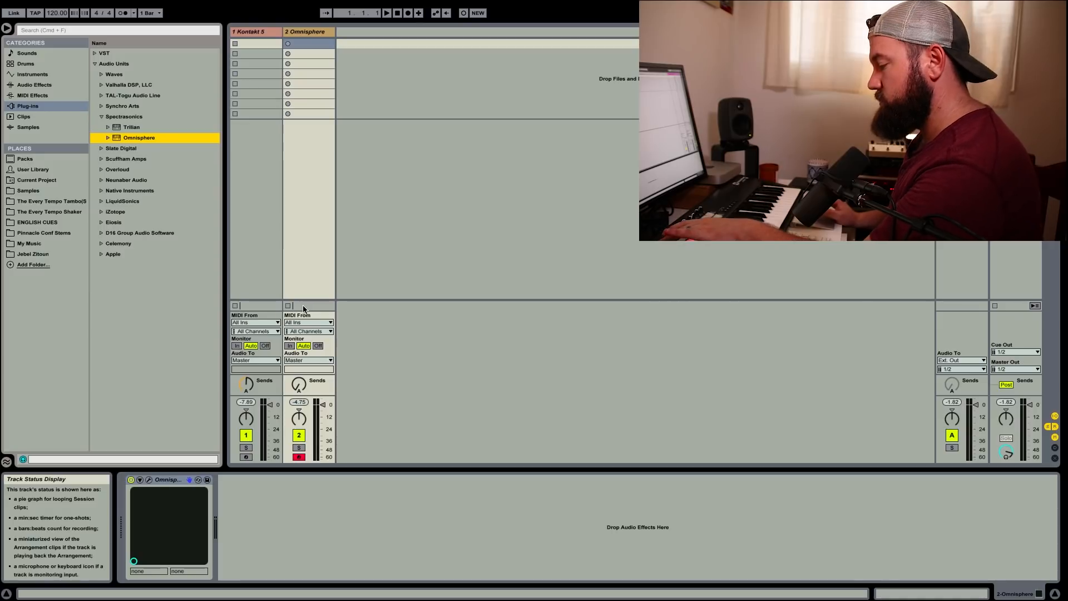
- Raise the Omnisphere track's send A to -16.0 dB and move the track in front of Kontakt 5
left_click(299, 384)
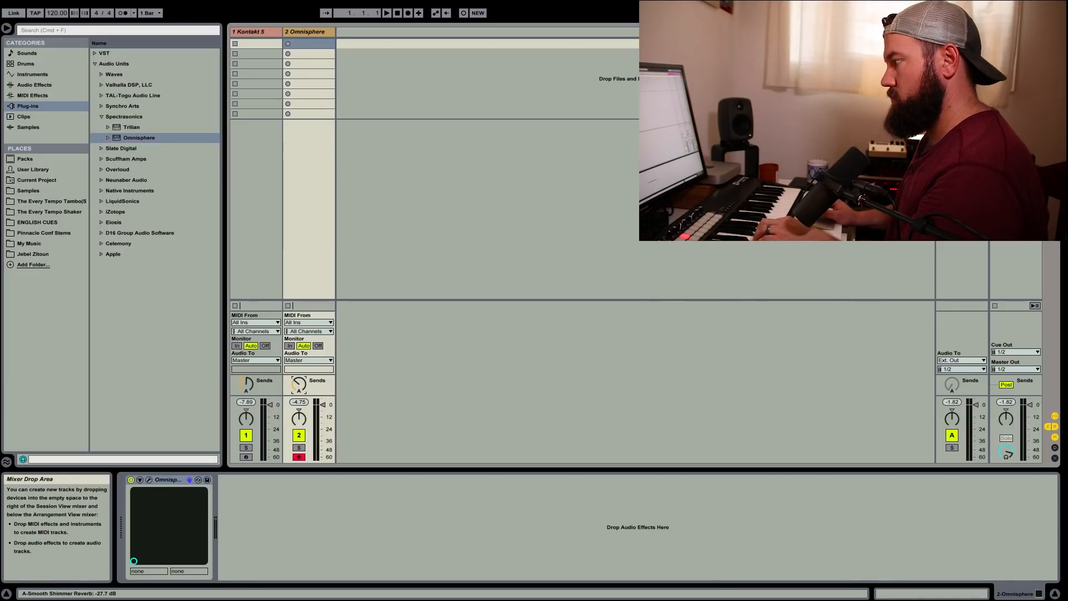
left_click_drag(299, 384, 301, 381)
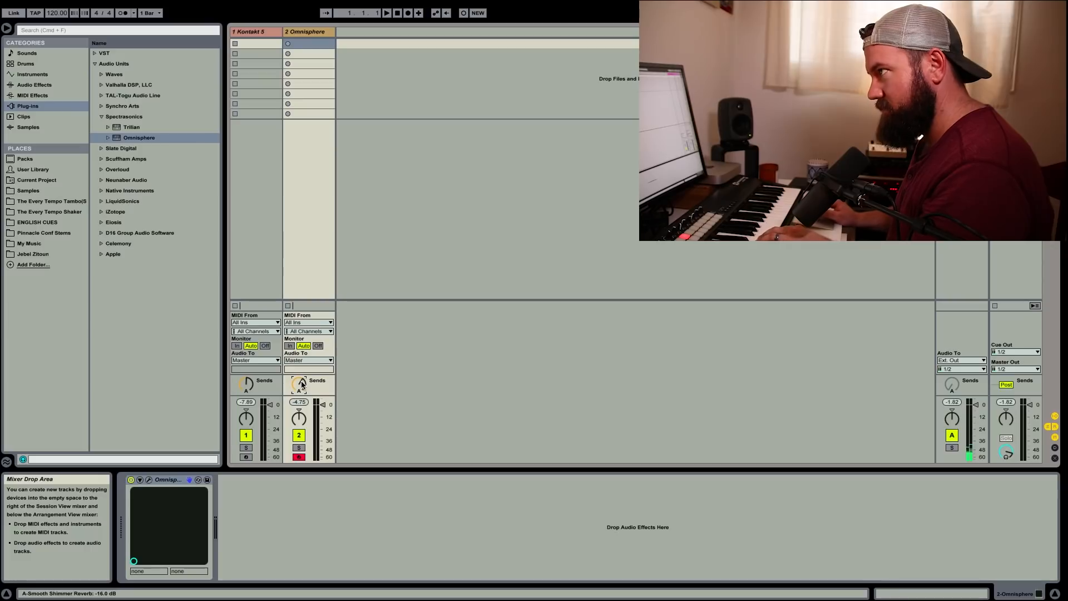
left_click_drag(311, 33, 240, 35)
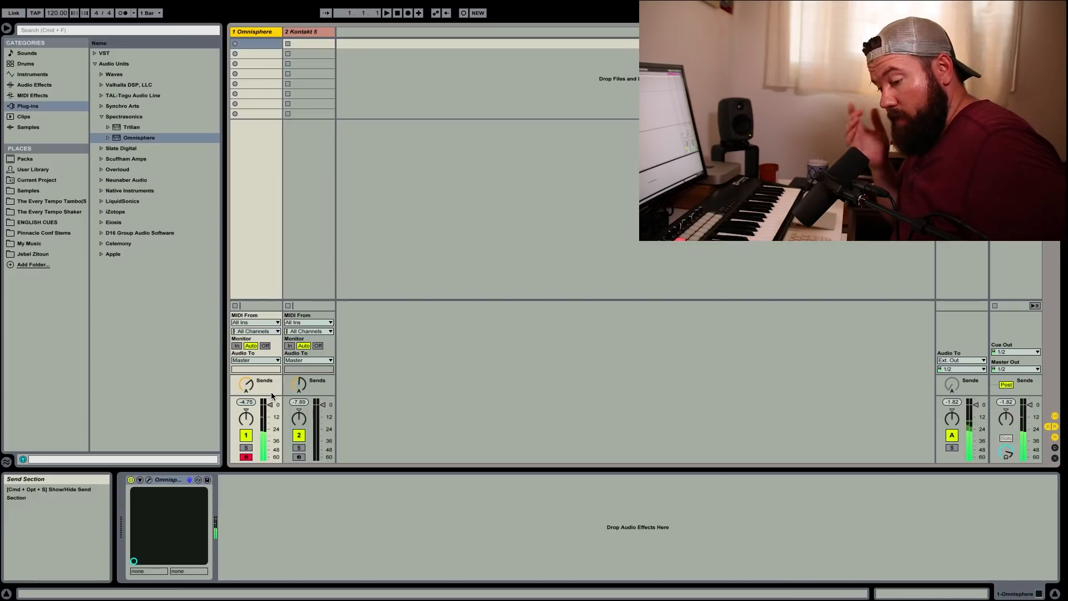
- Replace The Gentleman in Kontakt 5 with the Scarbee Mark I - Stretch Tuned instrument, without saving the old instrument's changes
key("Right")
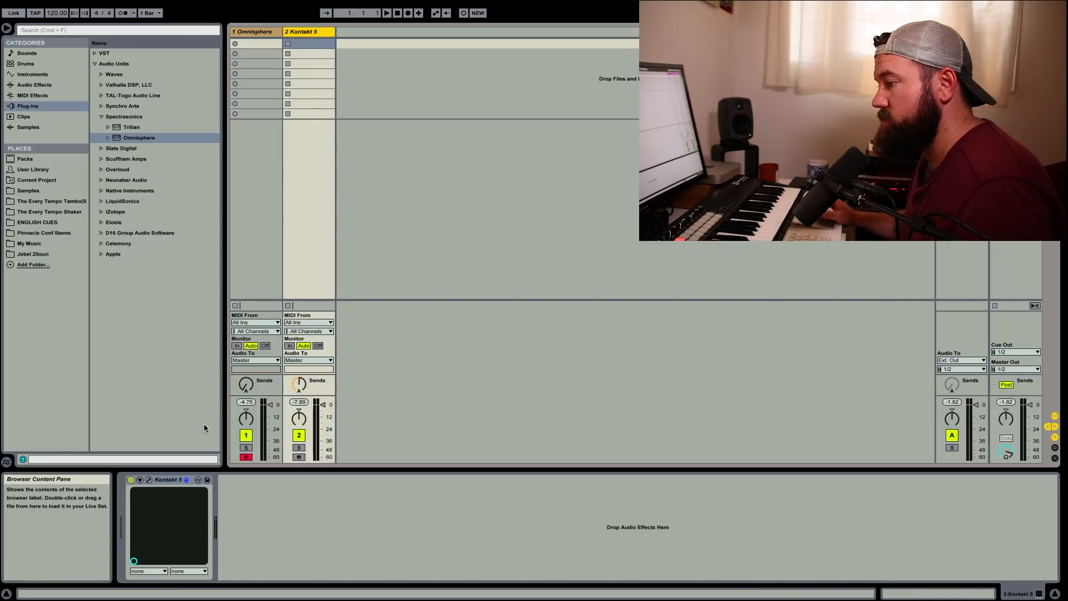
left_click(149, 480)
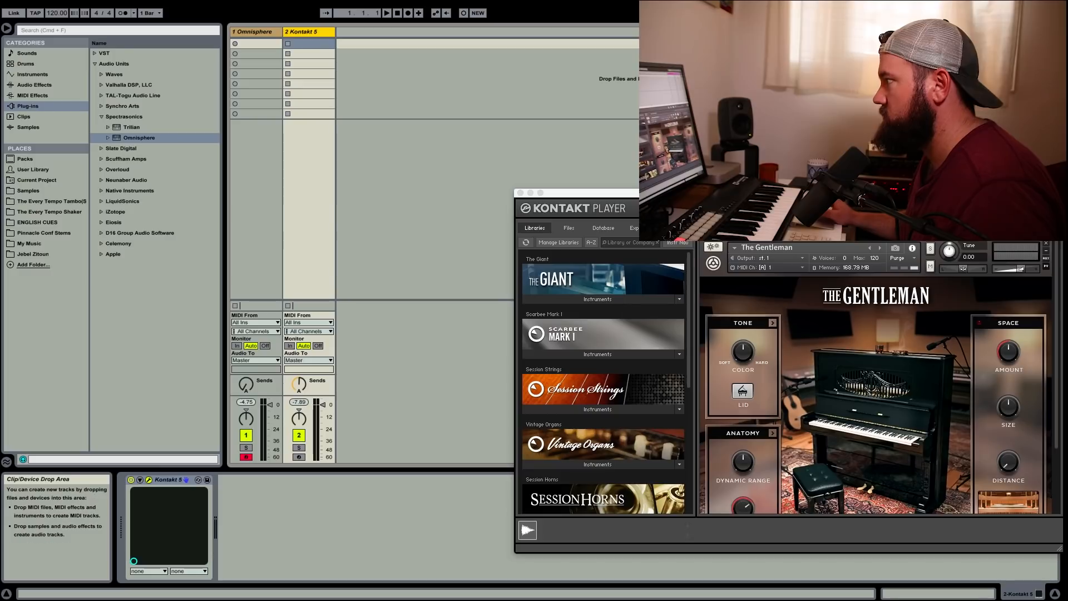
left_click_drag(579, 193, 405, 173)
left_click(424, 334)
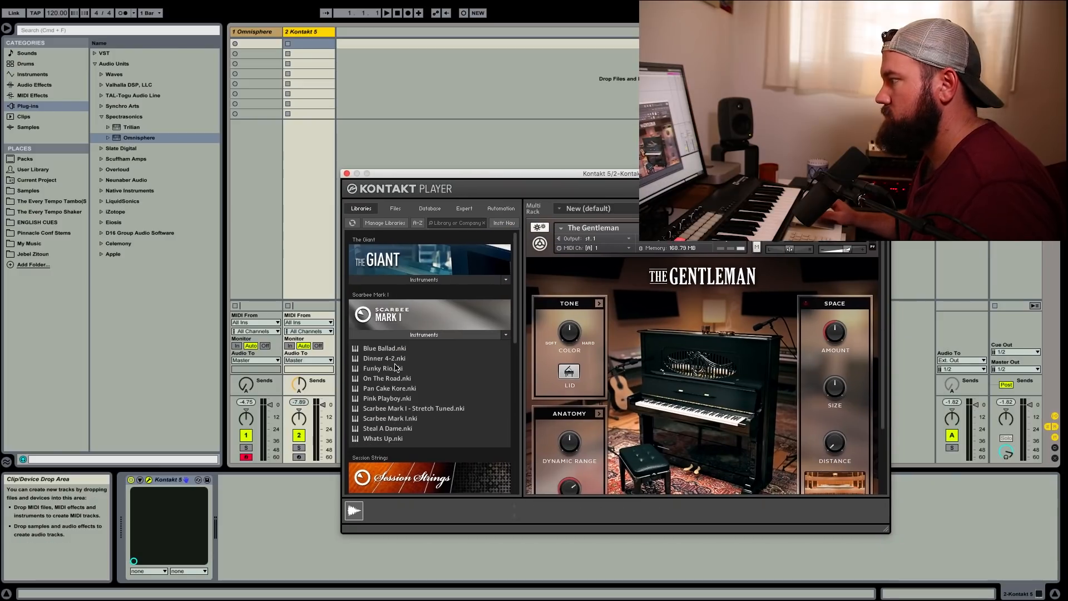
double_click(852, 280)
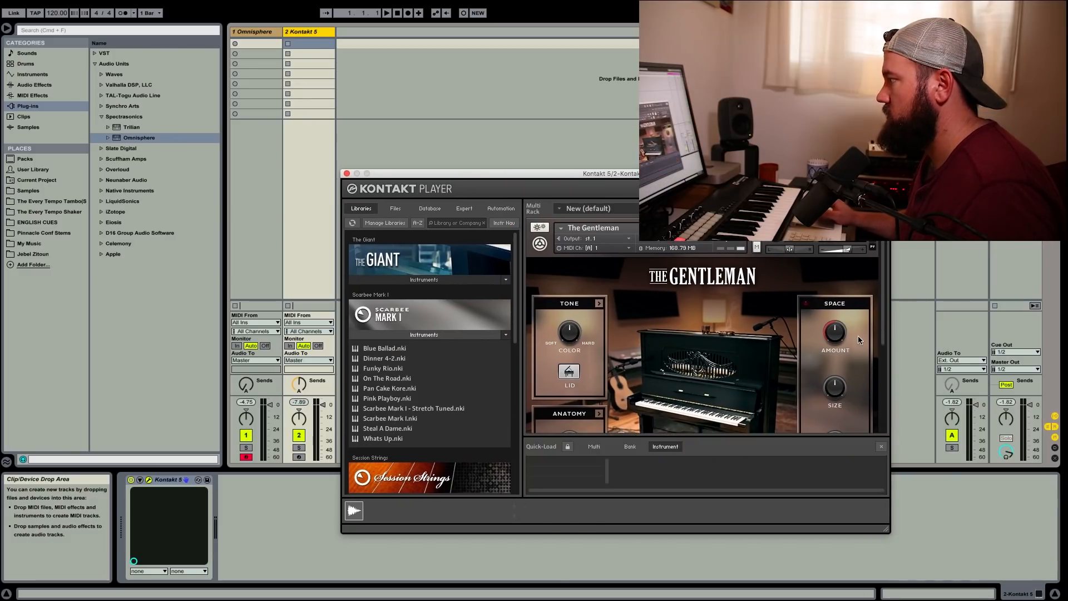
left_click(872, 227)
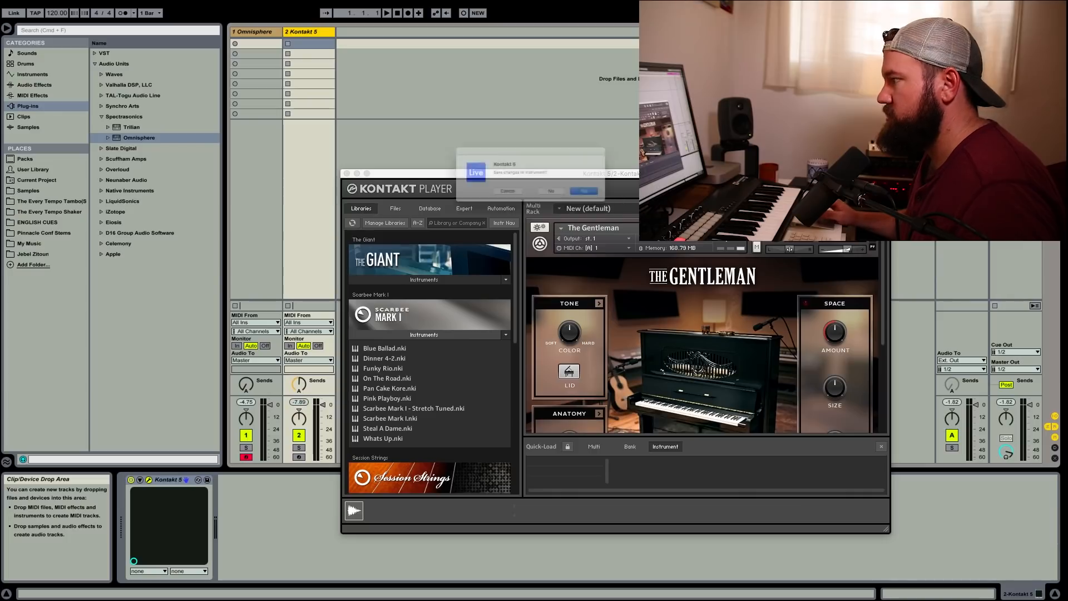
left_click(562, 200)
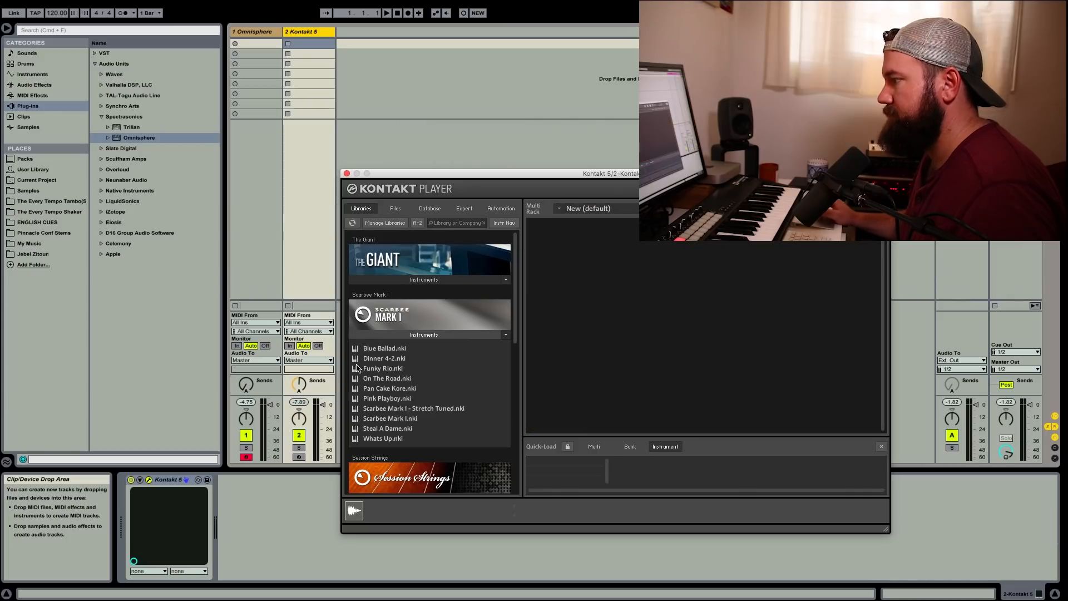
double_click(392, 409)
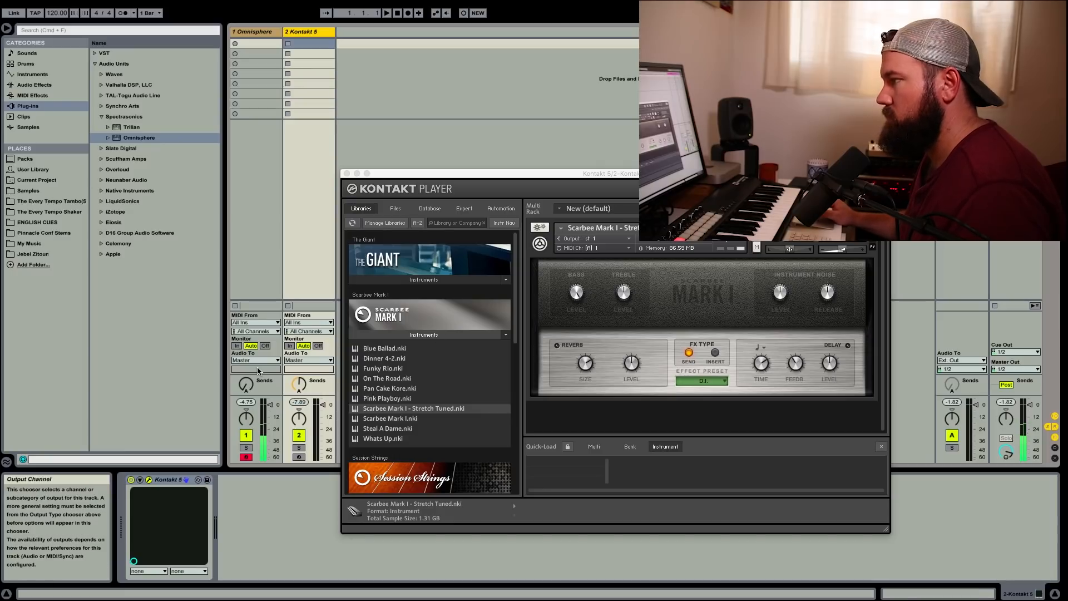
- Move the Kontakt 5 track in front of Omnisphere, arm it, and set its send A to about -12 dB
left_click_drag(304, 33, 242, 33)
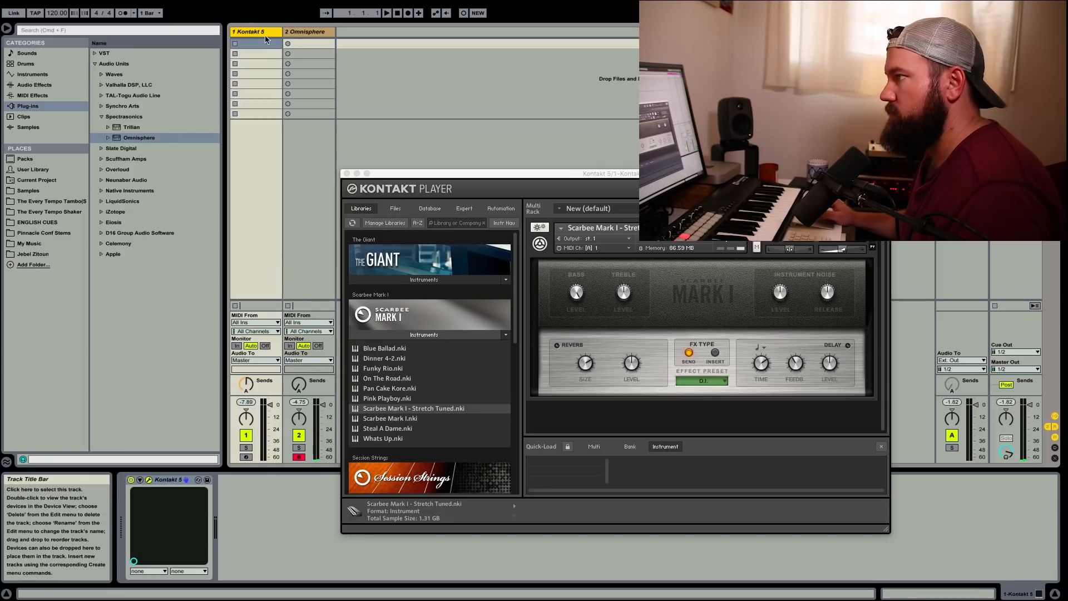
key("Right")
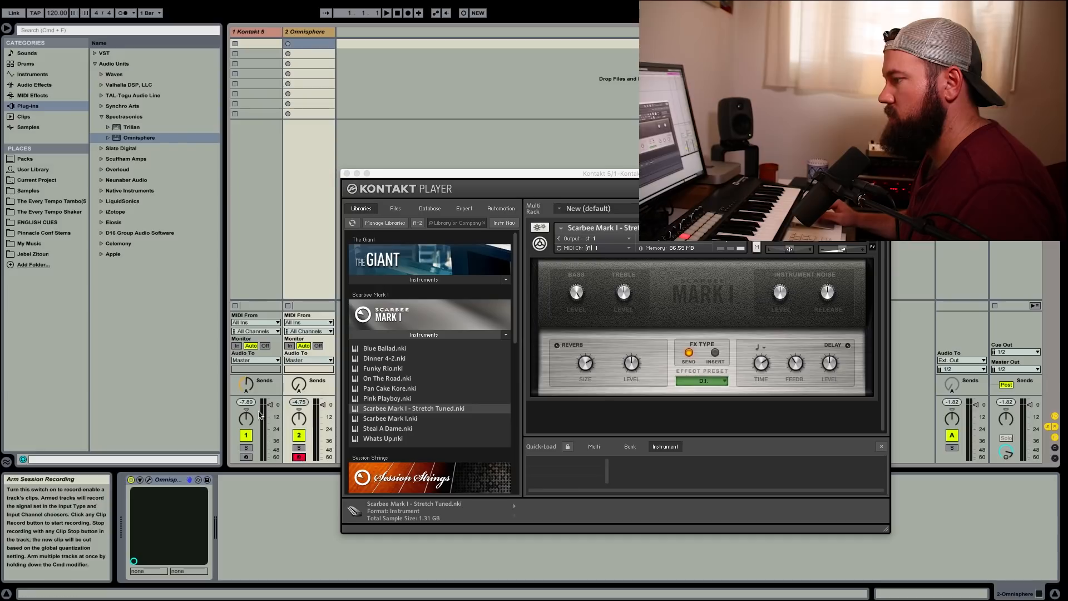
key("Left")
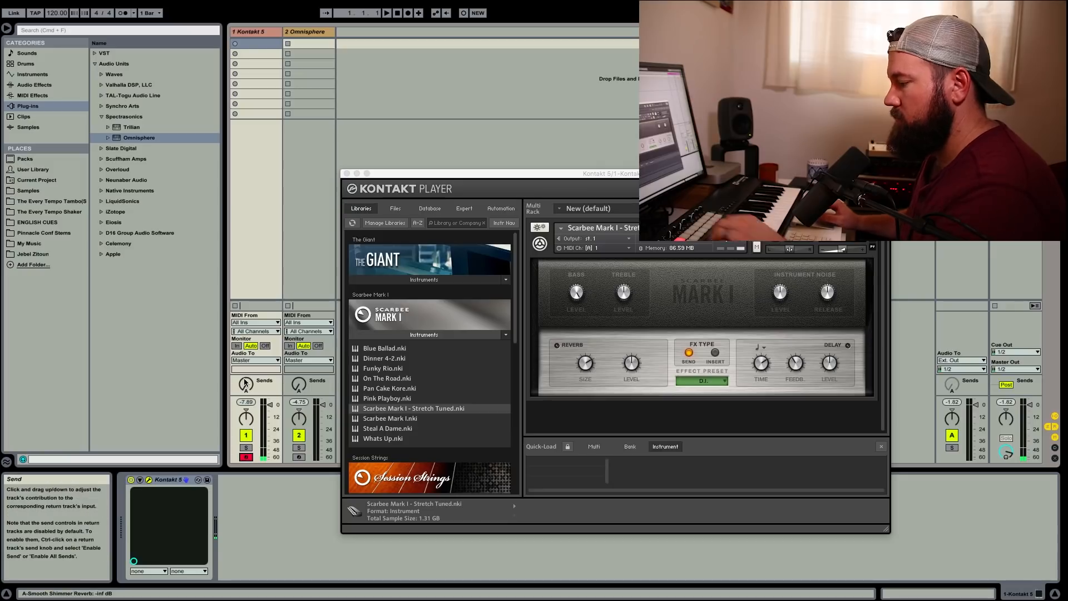
scroll(245, 382, "down", 1)
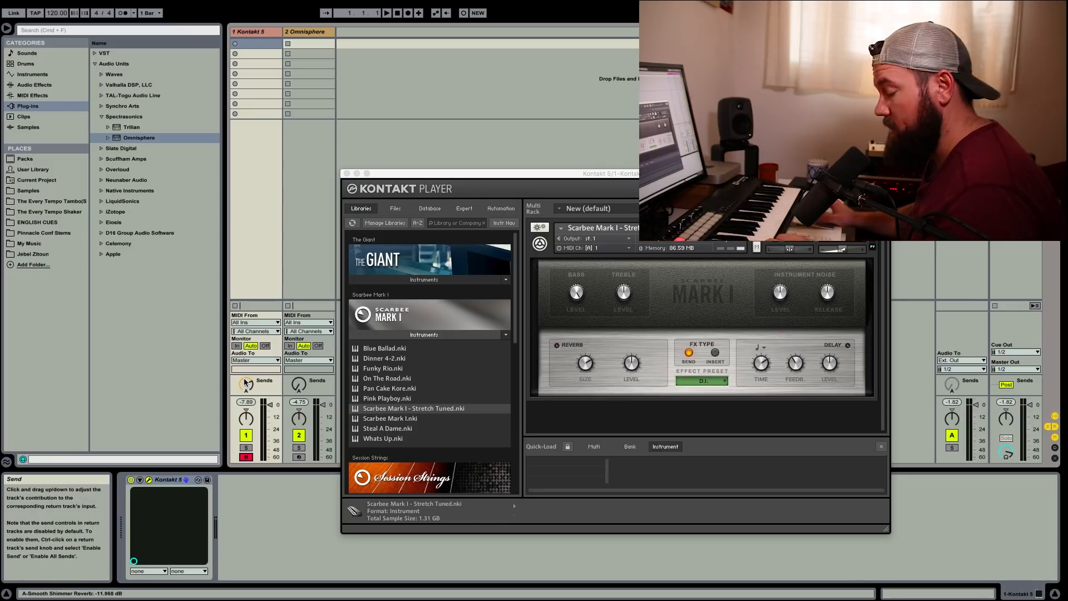